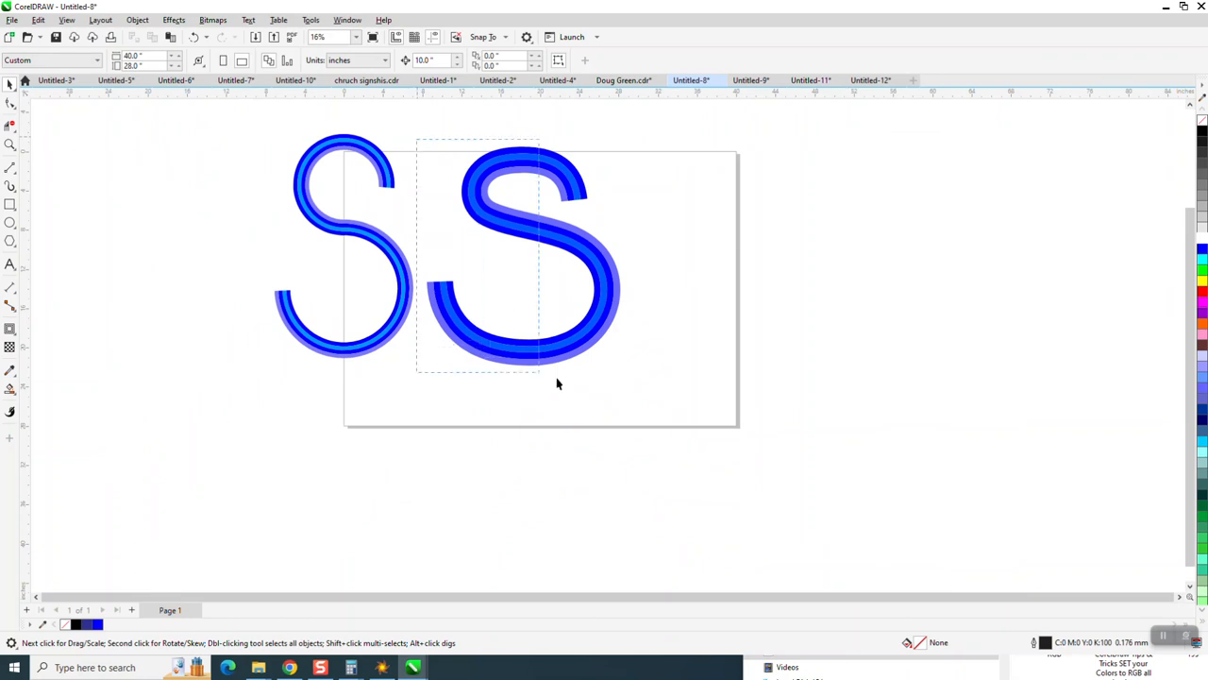
Step: Move the large S off the page to the right
left_click_drag(529, 265, 929, 304)
Step: Group the four objects that make up the smaller S
left_click_drag(260, 124, 544, 404)
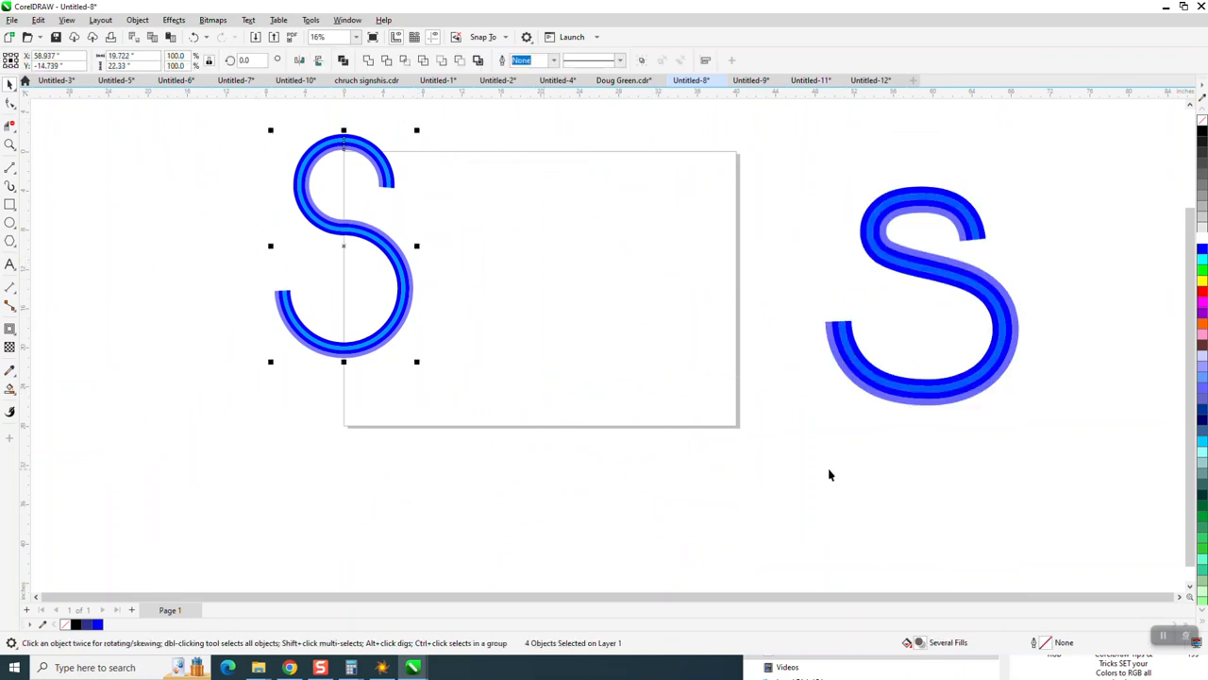
key("g")
key("ctrl+g")
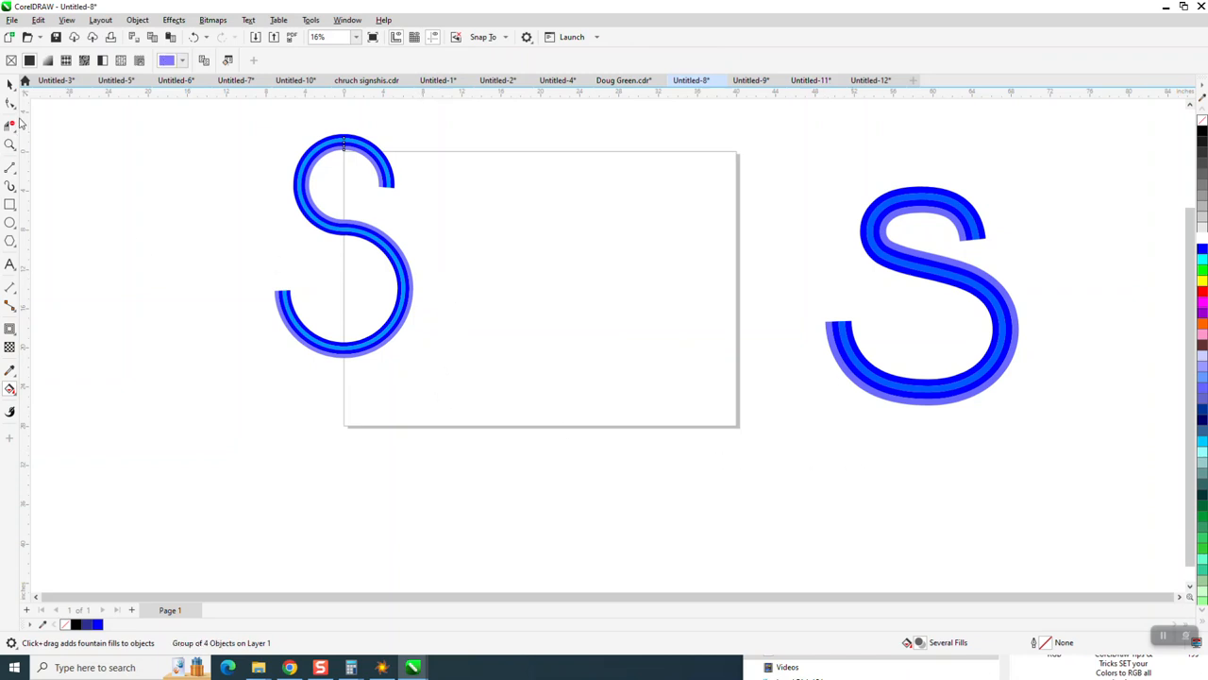
Step: Move the grouped S off the page to the left
left_click(10, 83)
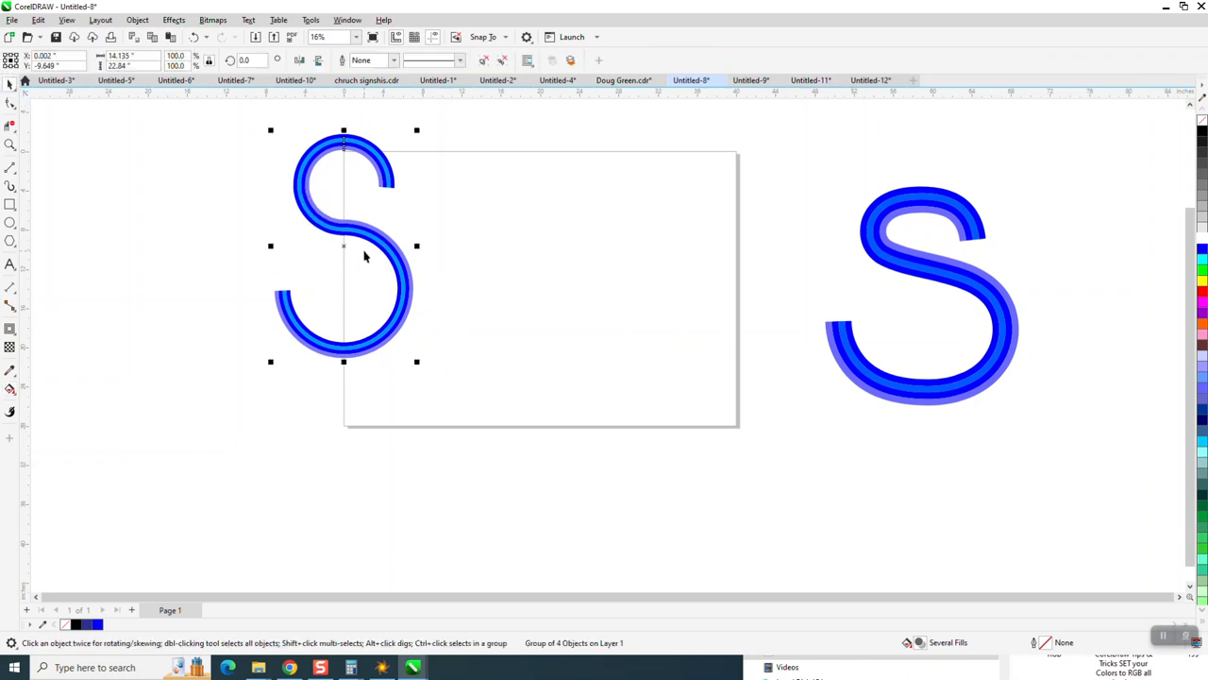
key("p")
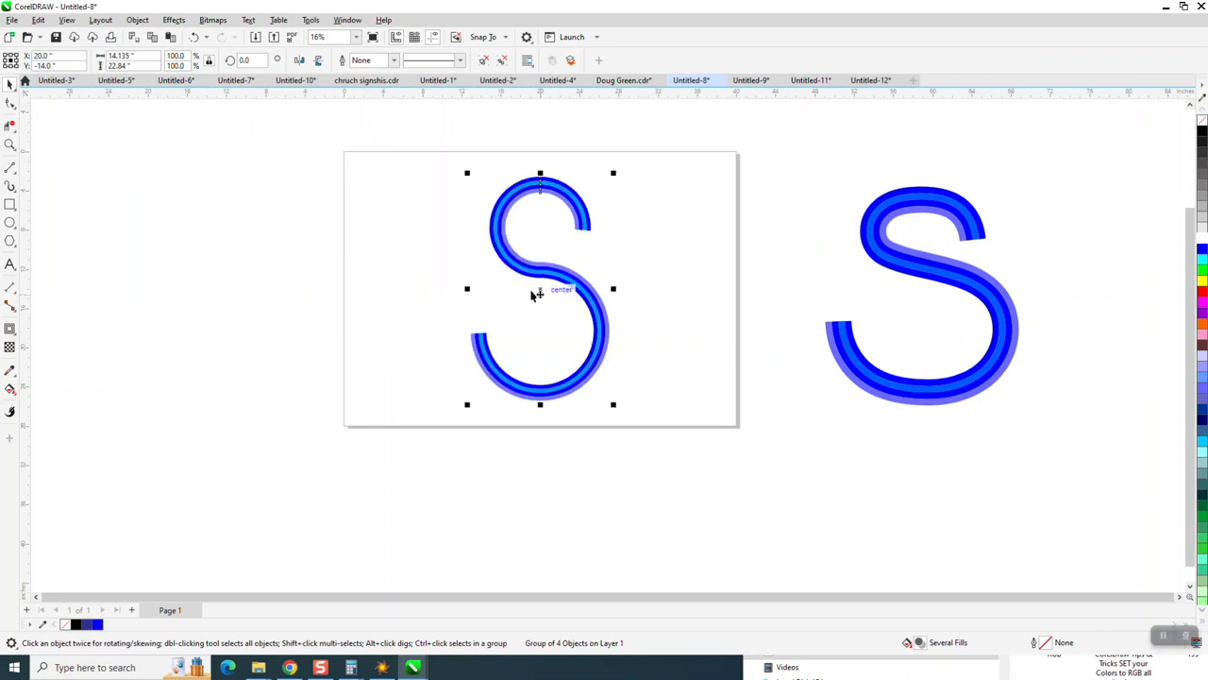
left_click(10, 144)
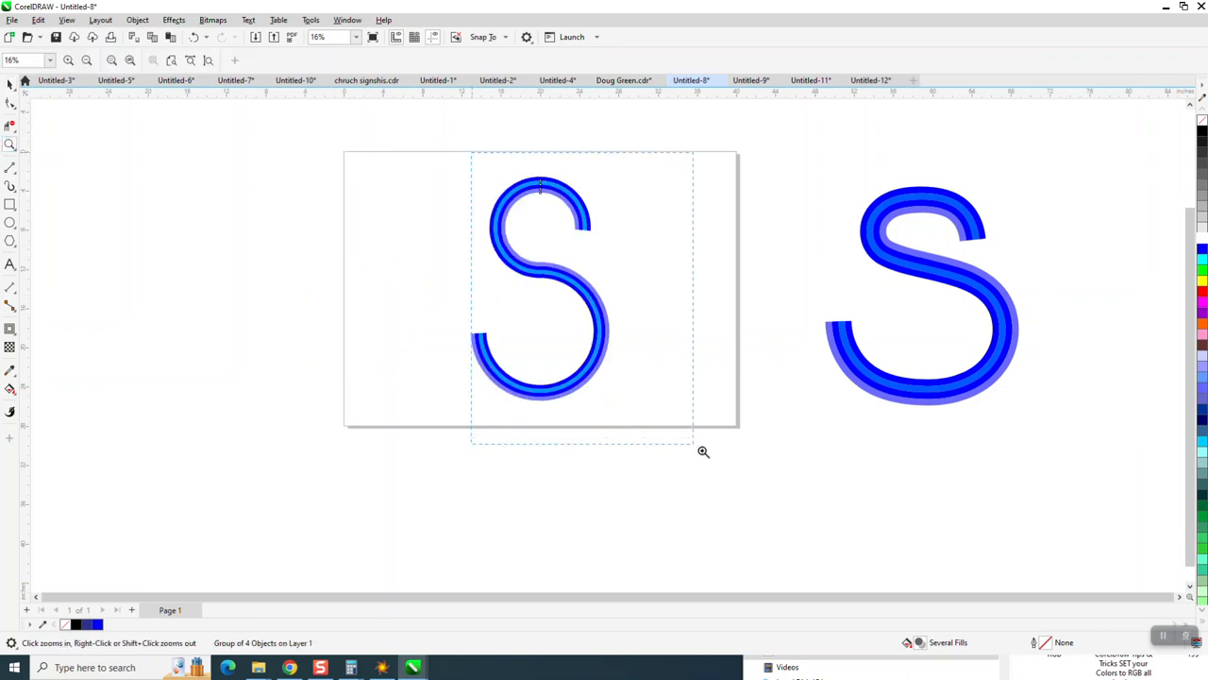
left_click_drag(703, 451, 704, 452)
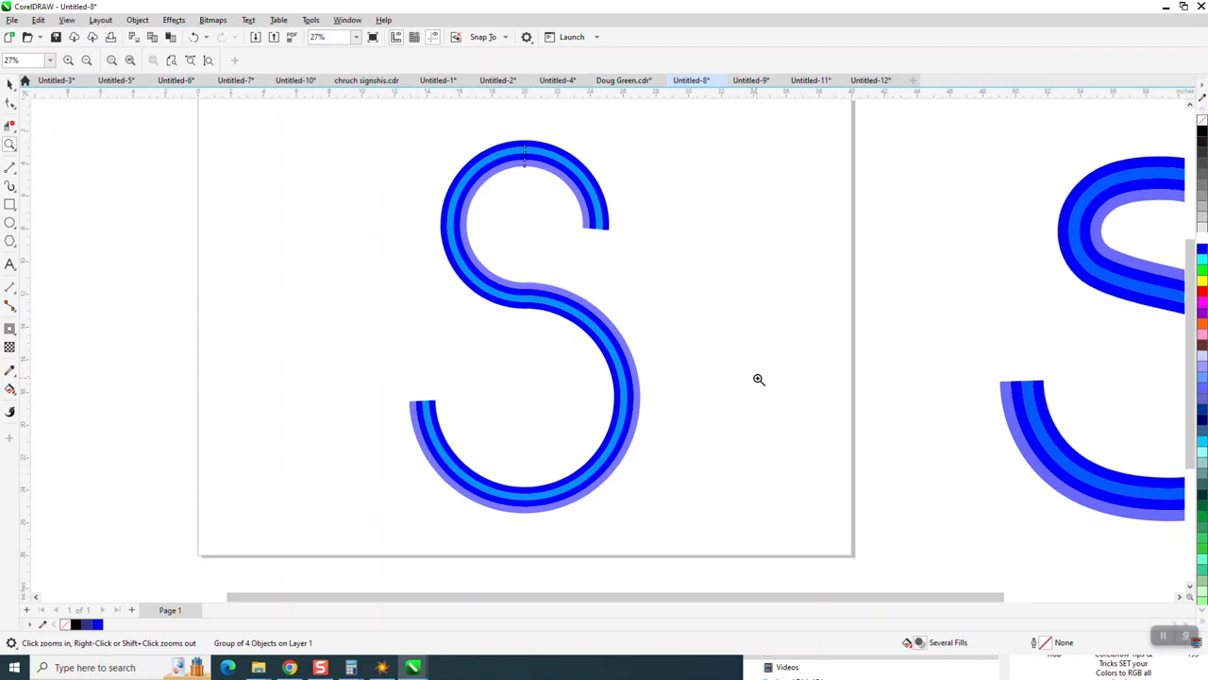
scroll(594, 282, "down", 1)
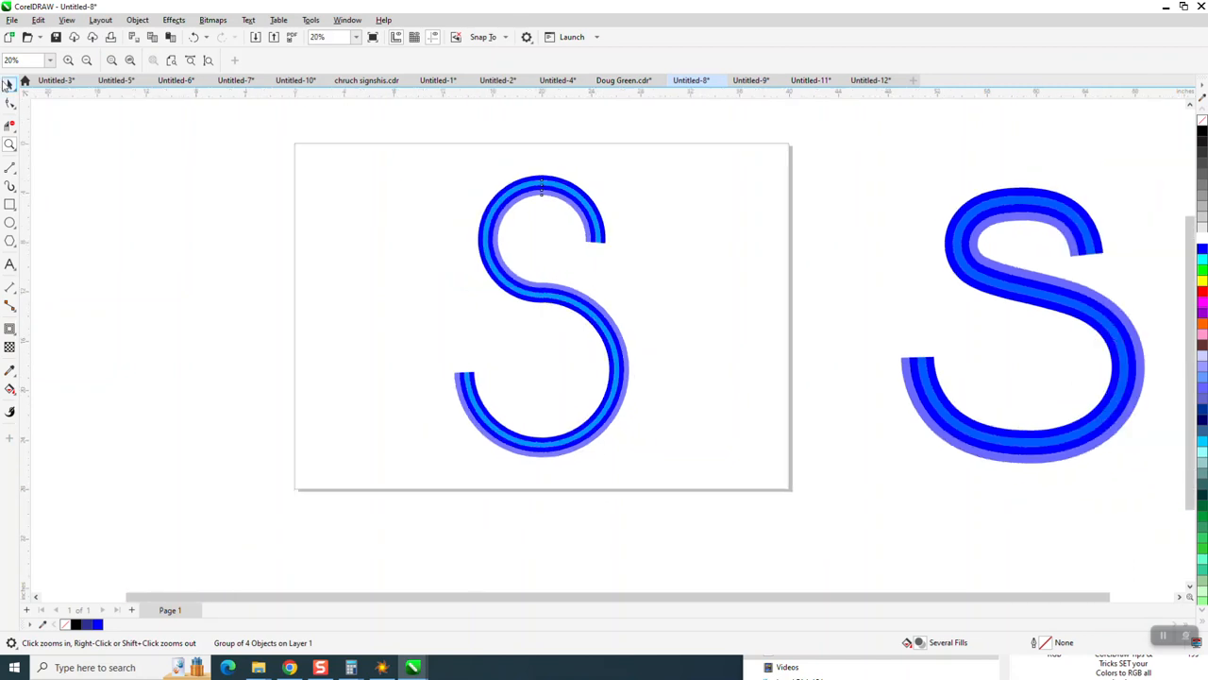
left_click(8, 84)
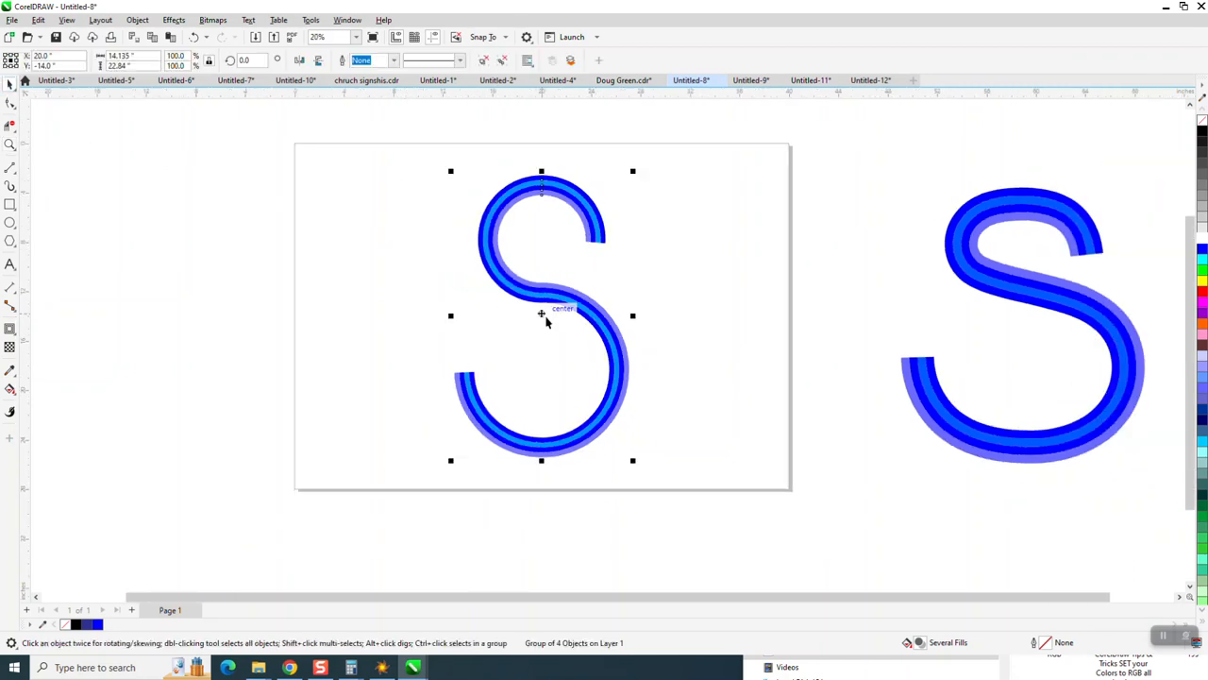
left_click_drag(544, 316, 222, 305)
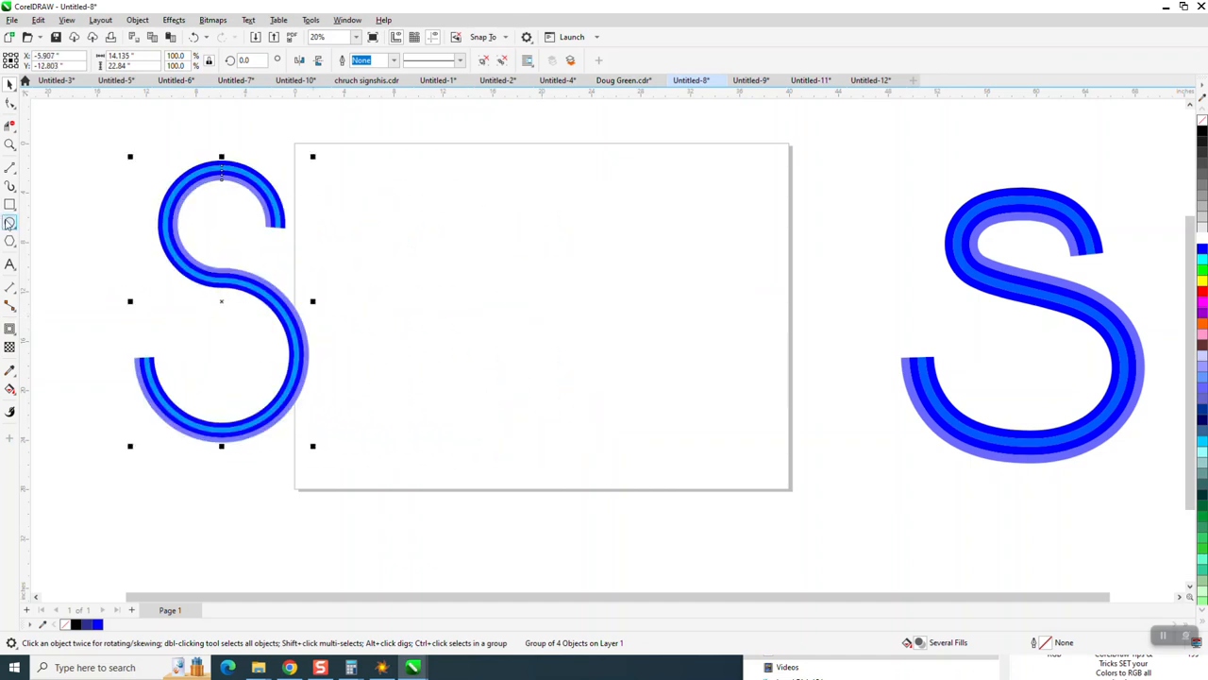
Step: Draw a circle about 13.3 inches across and center it on the page
left_click(9, 223)
left_click_drag(647, 306, 477, 475)
key("p")
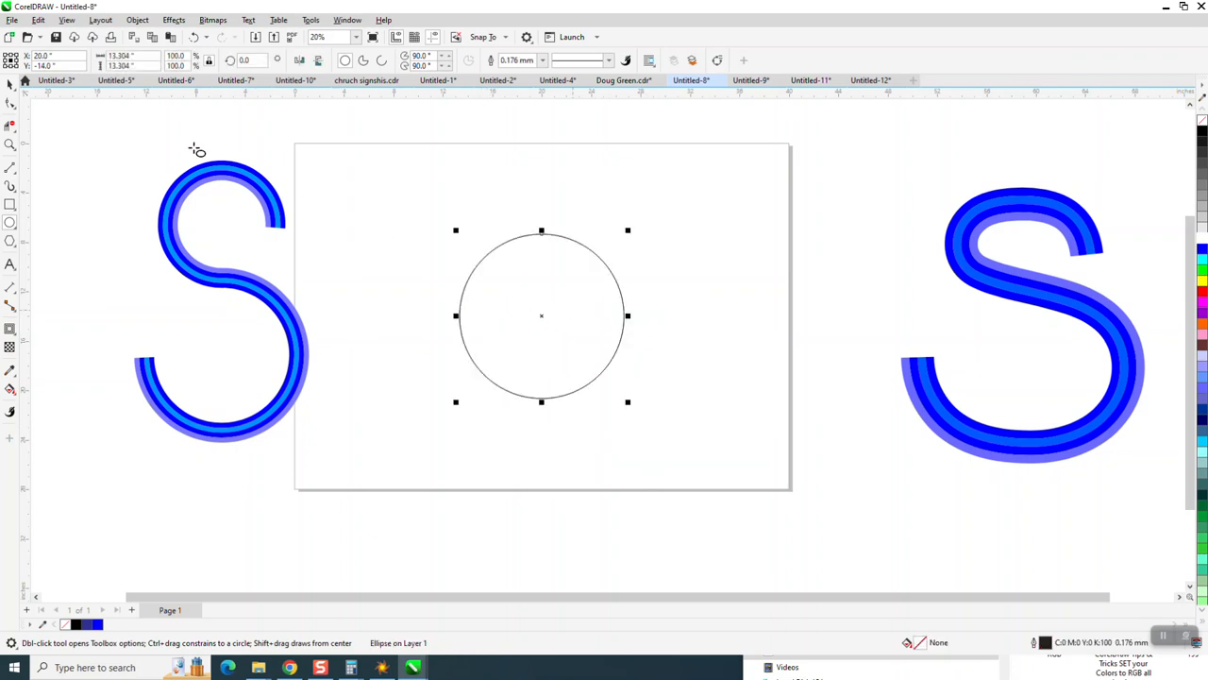
Step: Create a smaller centered copy of the circle at about 81.6 percent, roughly 10.9 inches across
left_click(10, 84)
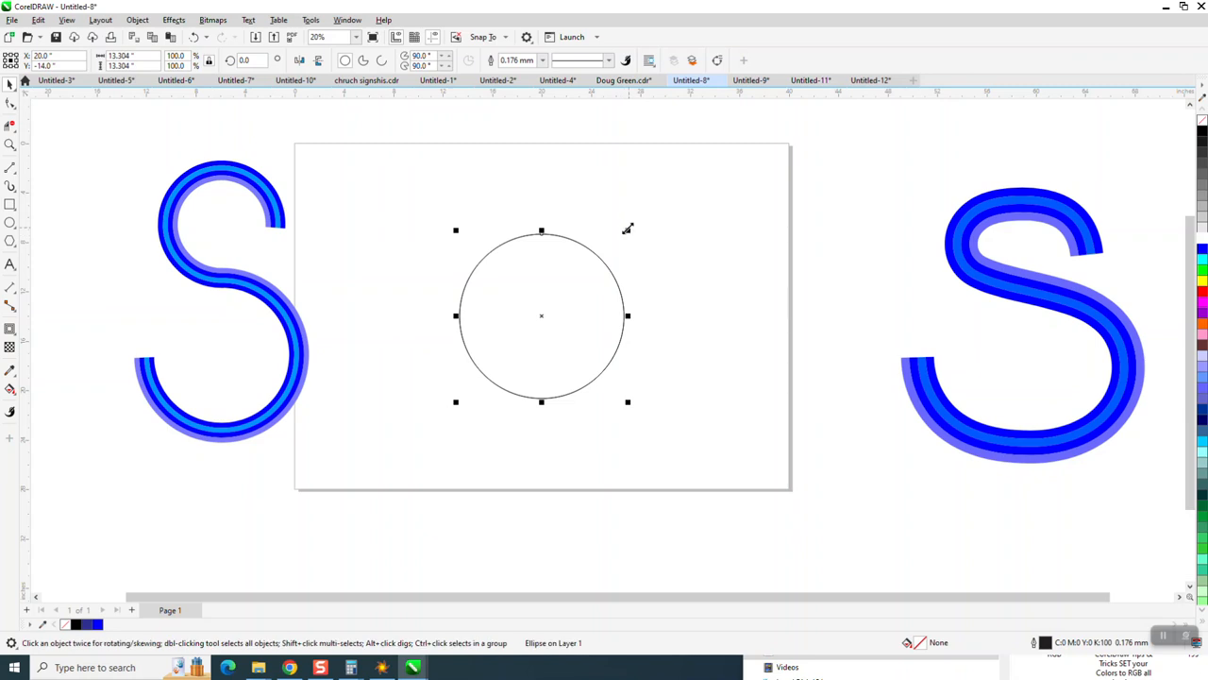
left_click_drag(627, 231, 634, 256)
key("p")
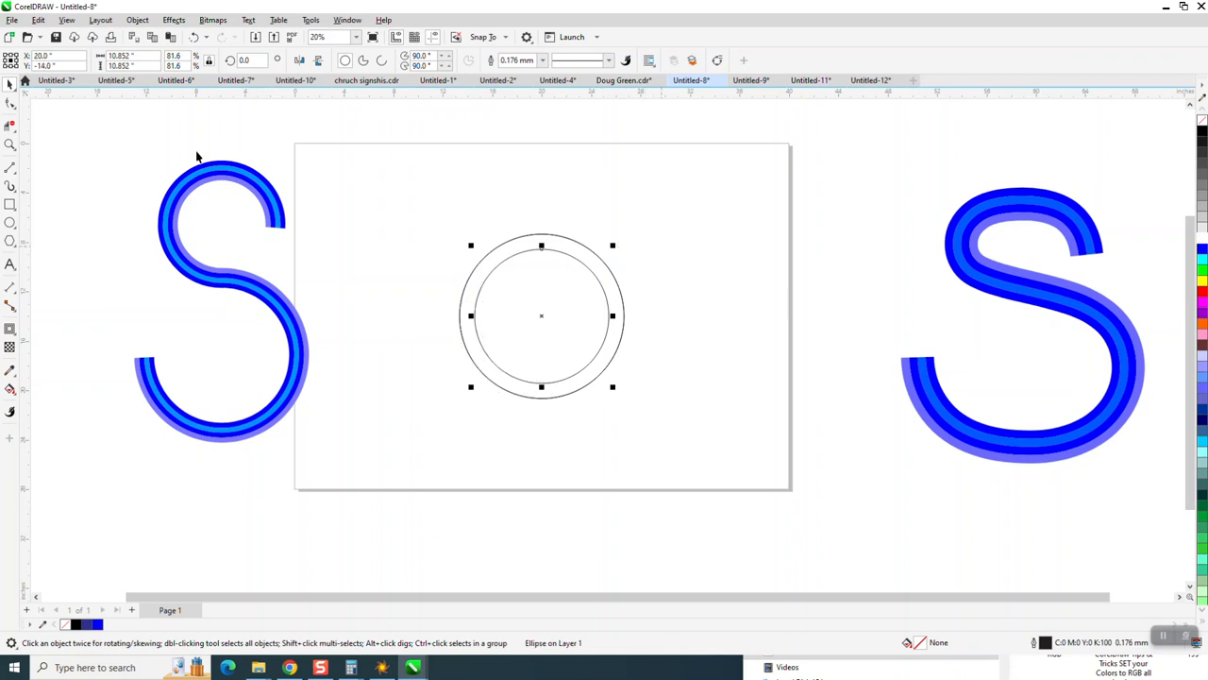
Step: Shrink the inner circle to about 9.1 inches and align both circles by their top edges
left_click(615, 245)
left_click_drag(610, 246, 601, 256)
left_click_drag(415, 192, 742, 432)
key("t")
left_click(739, 402)
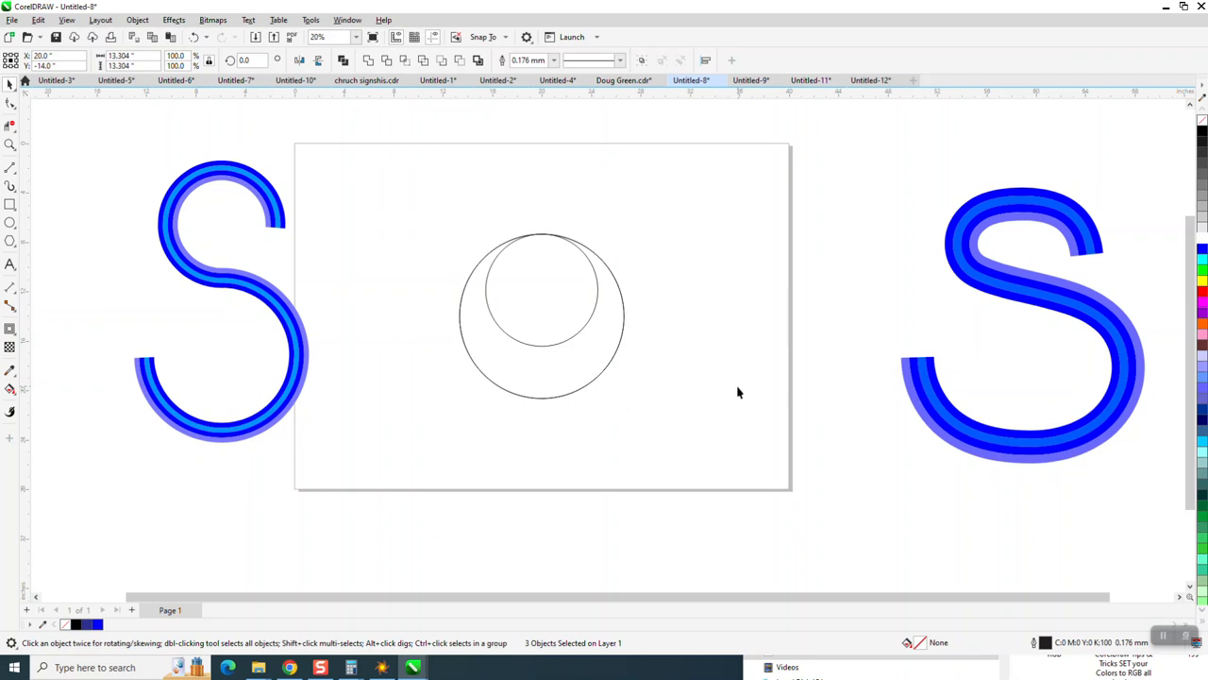
Step: Stack the small circle on top of the large circle and move both down onto the page
left_click(556, 345)
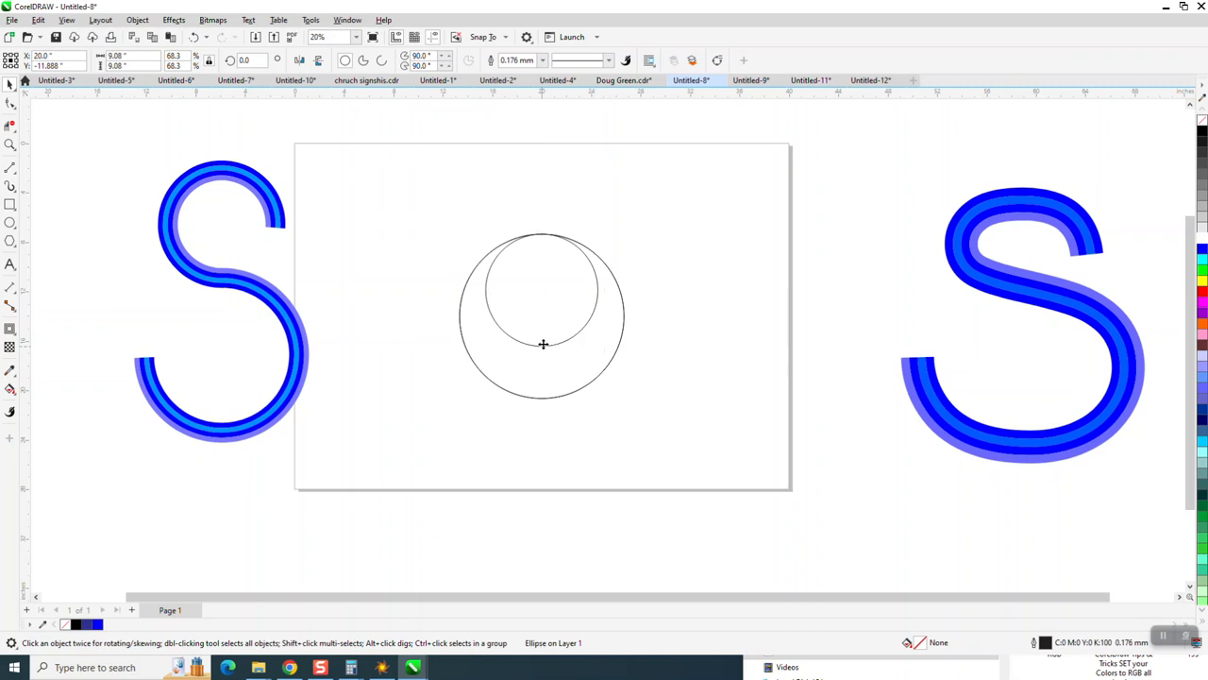
left_click_drag(541, 345, 543, 237)
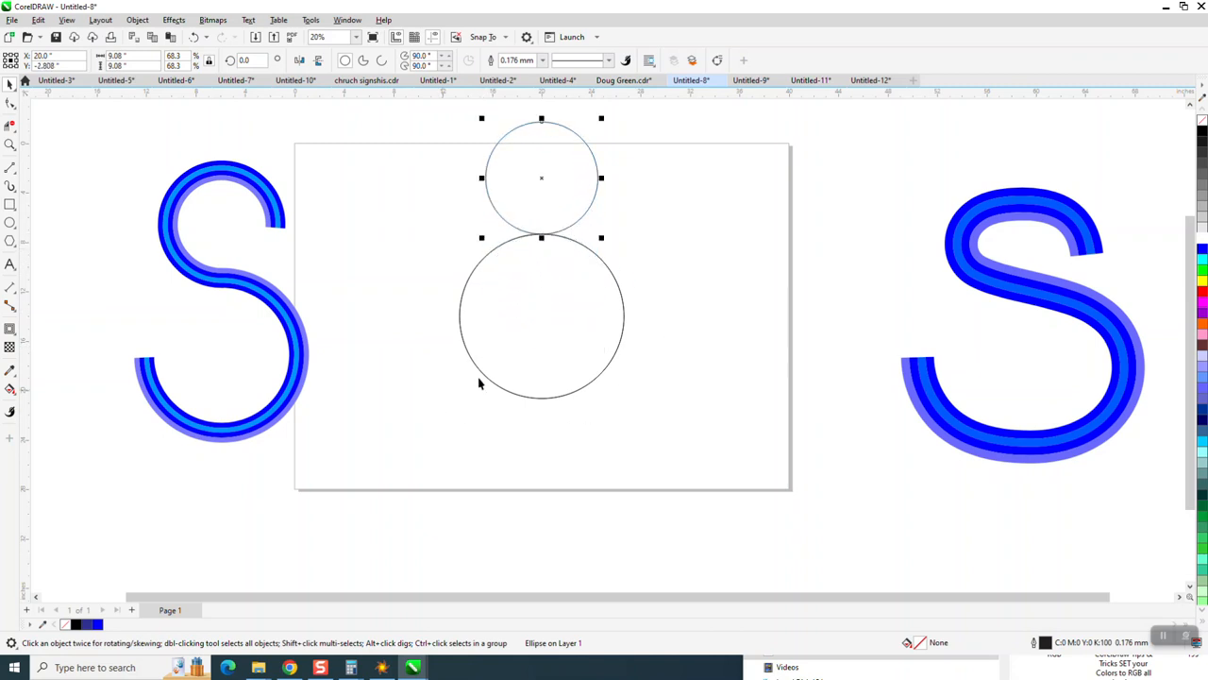
left_click_drag(433, 110, 666, 424)
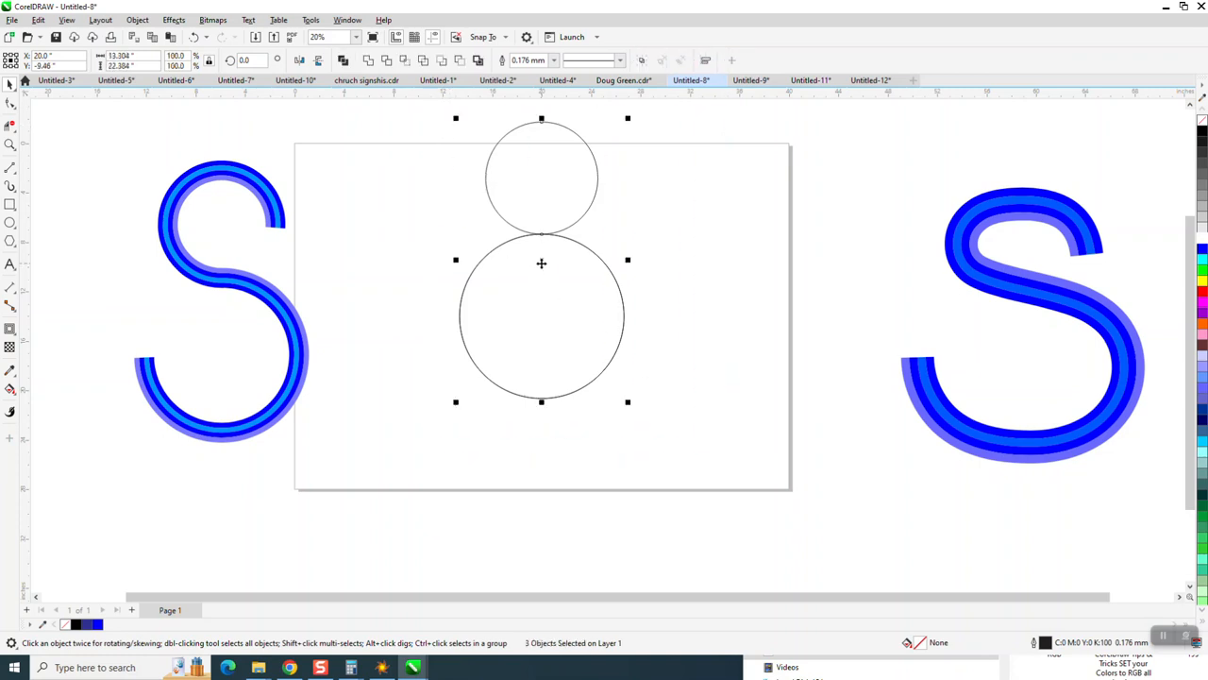
left_click_drag(542, 268, 548, 342)
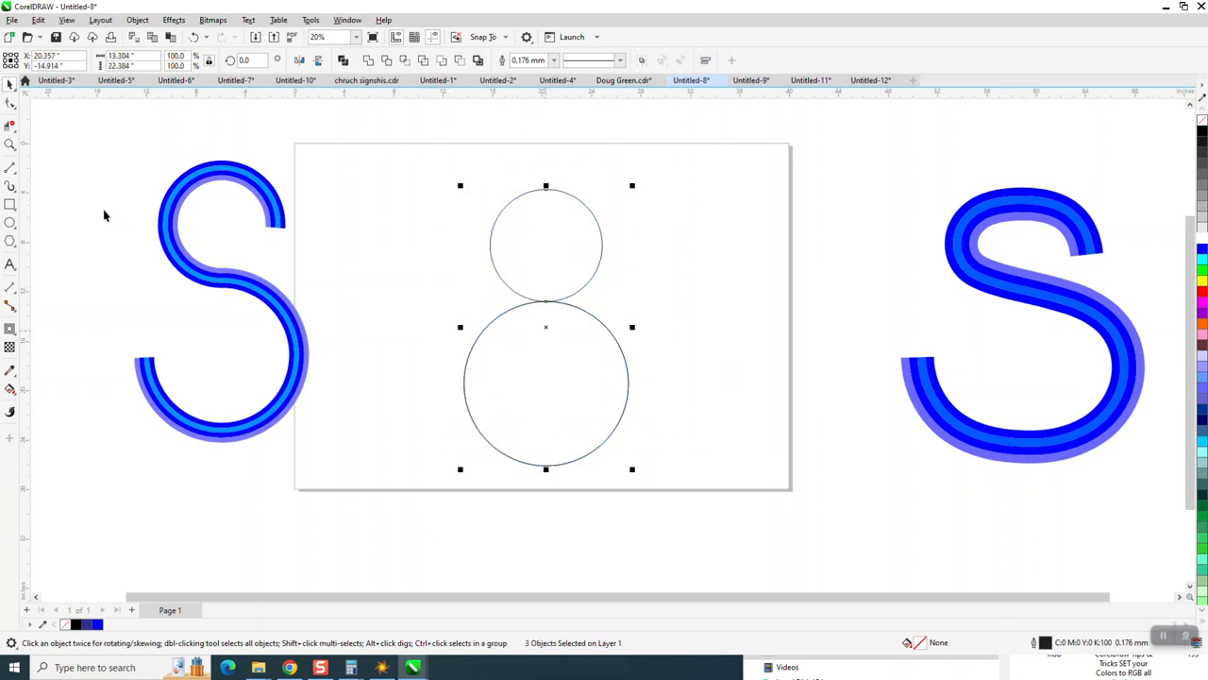
Step: Draw short horizontal lines at the small circle's right side and the large circle's left side
left_click(11, 168)
left_click_drag(630, 242, 581, 241)
left_click_drag(486, 382, 435, 381)
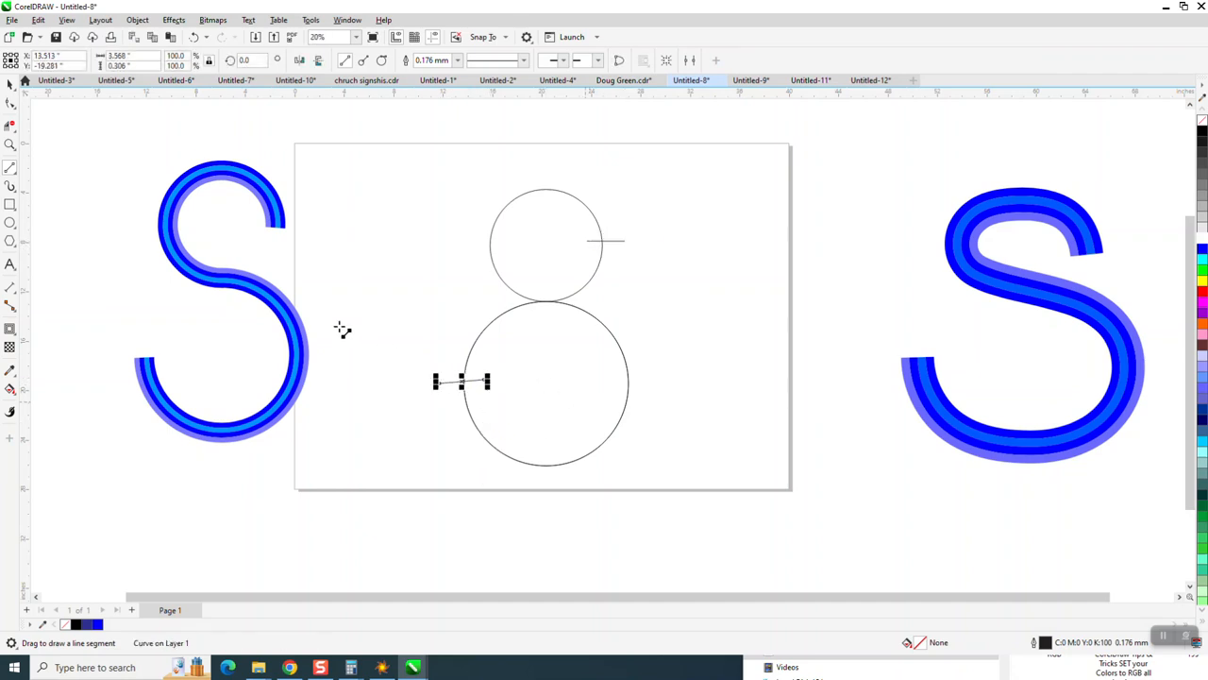
left_click(194, 37)
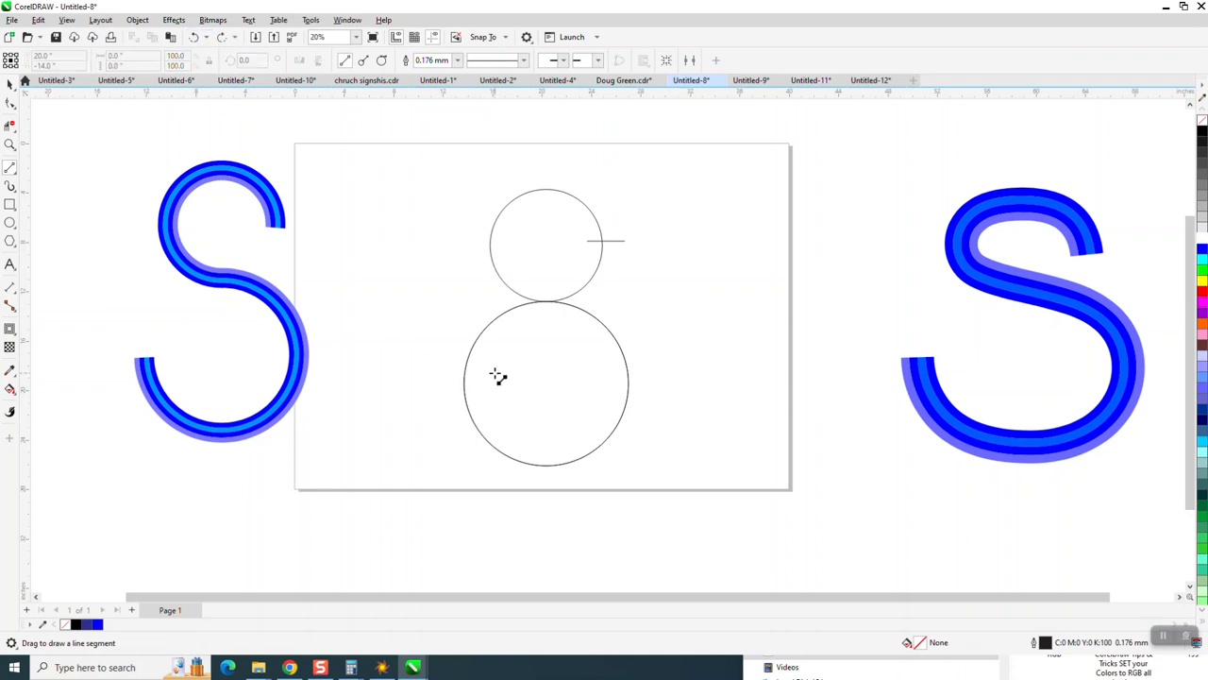
left_click_drag(490, 376, 434, 374)
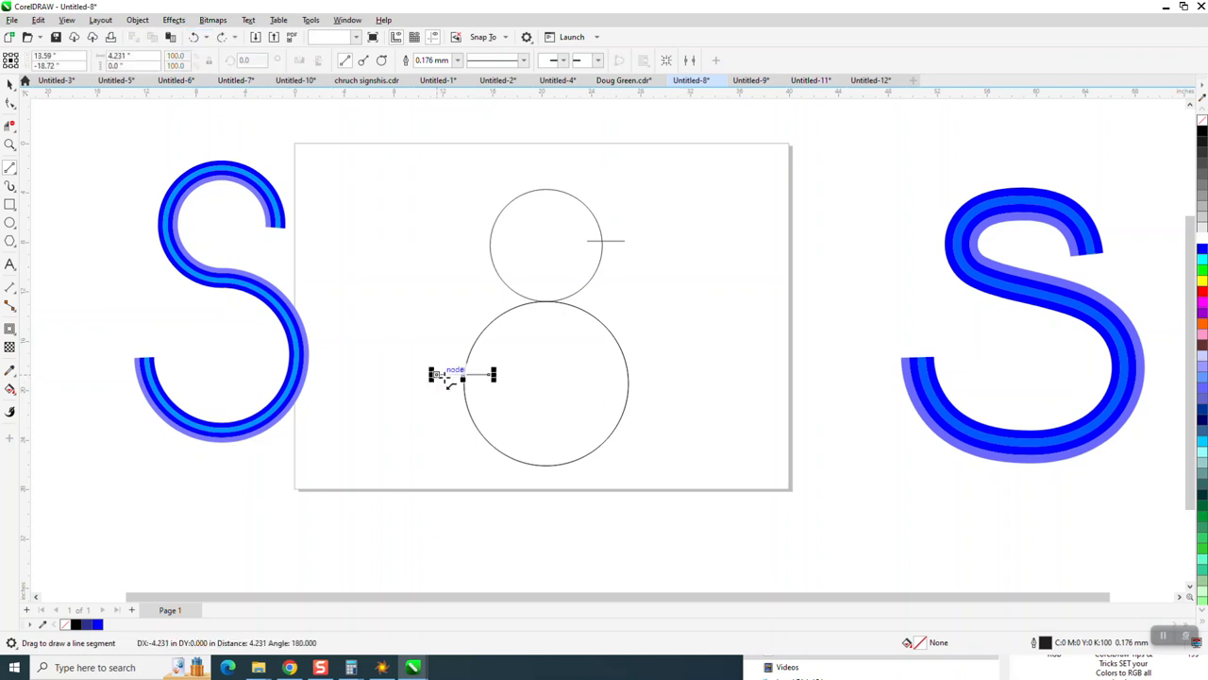
Step: Trim away the small circle's lower-right arc and the large circle's upper-left arc with Virtual Segment Delete
left_click(10, 125)
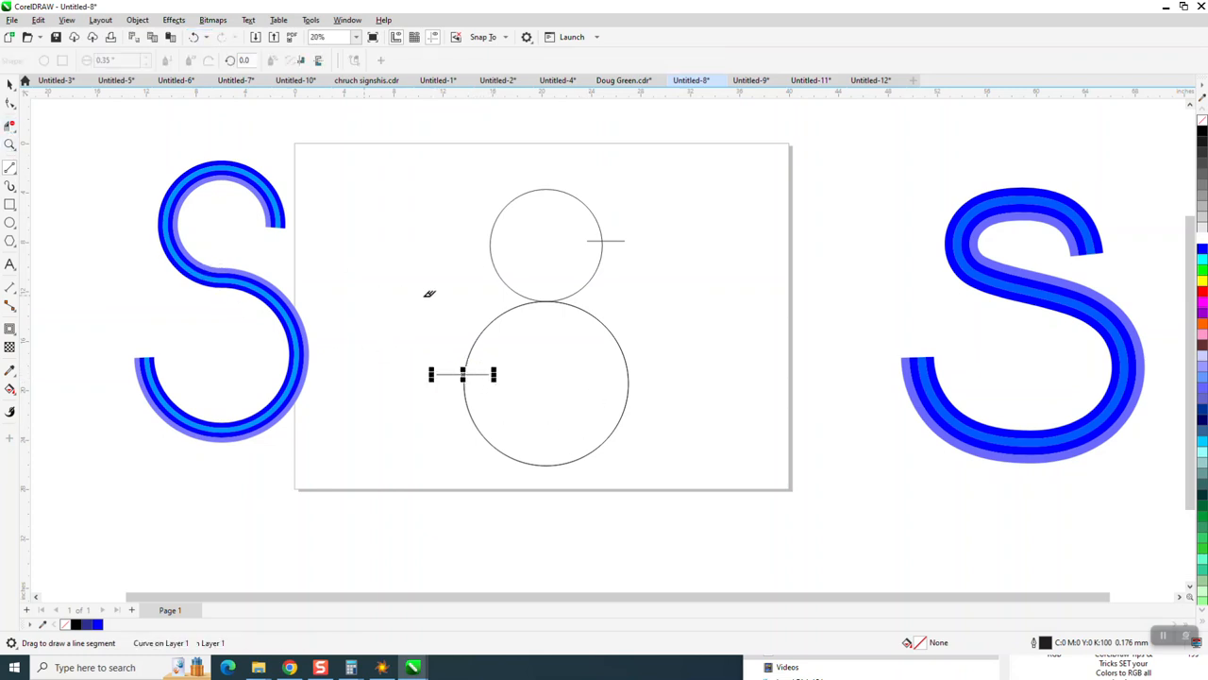
left_click(596, 271)
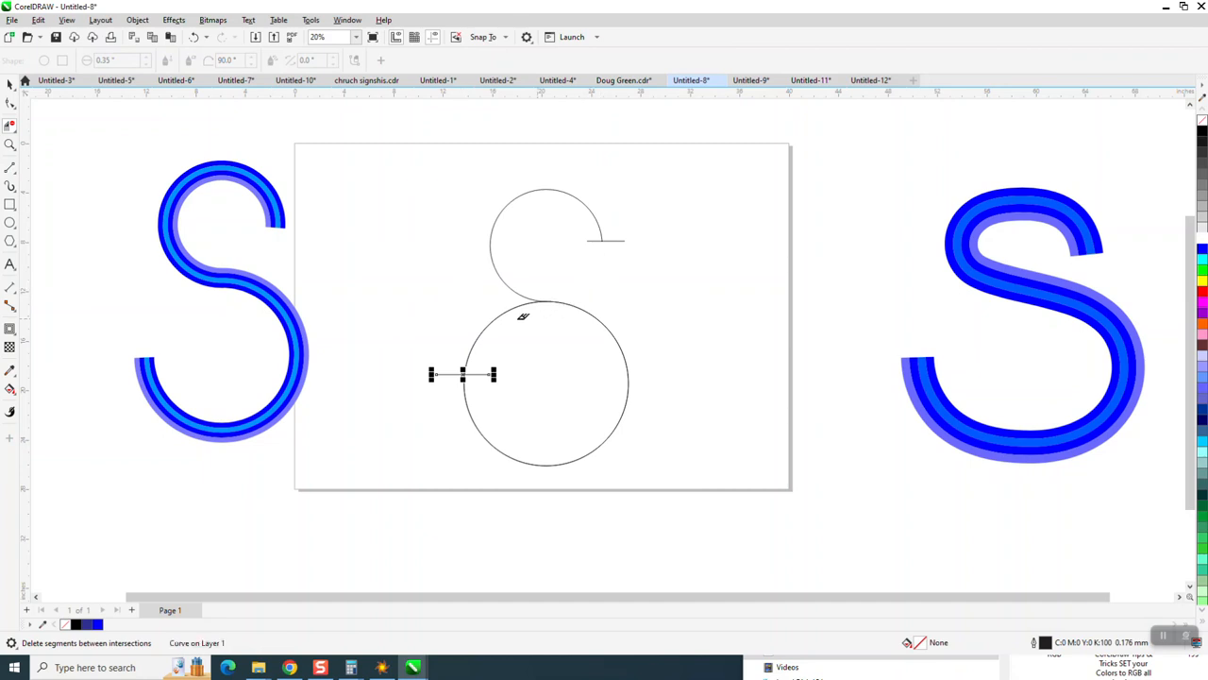
left_click(498, 317)
Step: Delete both horizontal cutting lines
left_click(9, 84)
key("Delete")
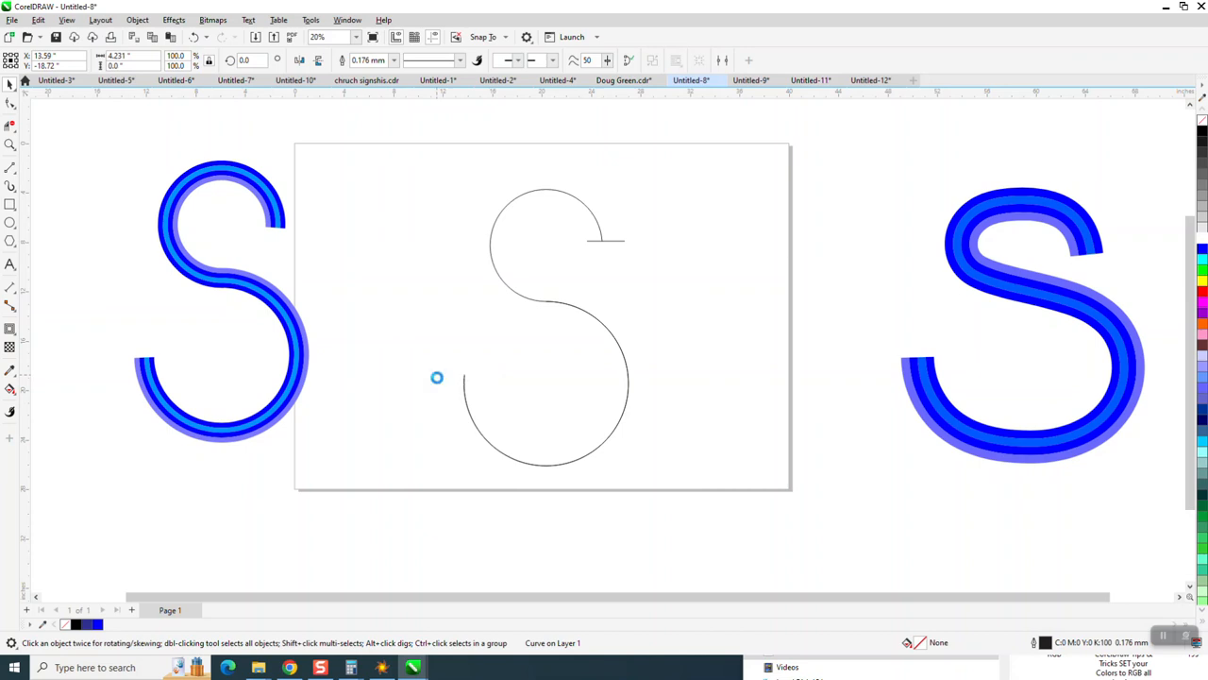
left_click(621, 241)
key("Delete")
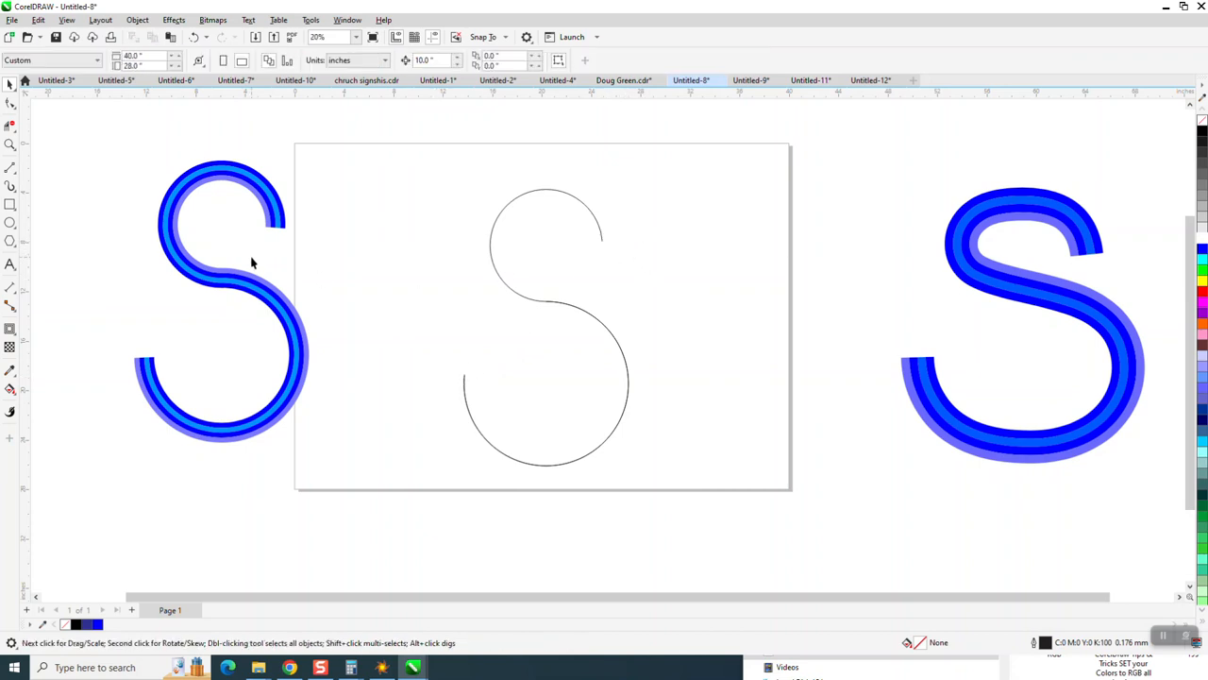
Step: Zoom in on the junction of the two arcs and open the Join Curves docker
left_click(9, 143)
left_click_drag(516, 286, 595, 341)
left_click_drag(443, 192, 720, 346)
right_click(633, 339)
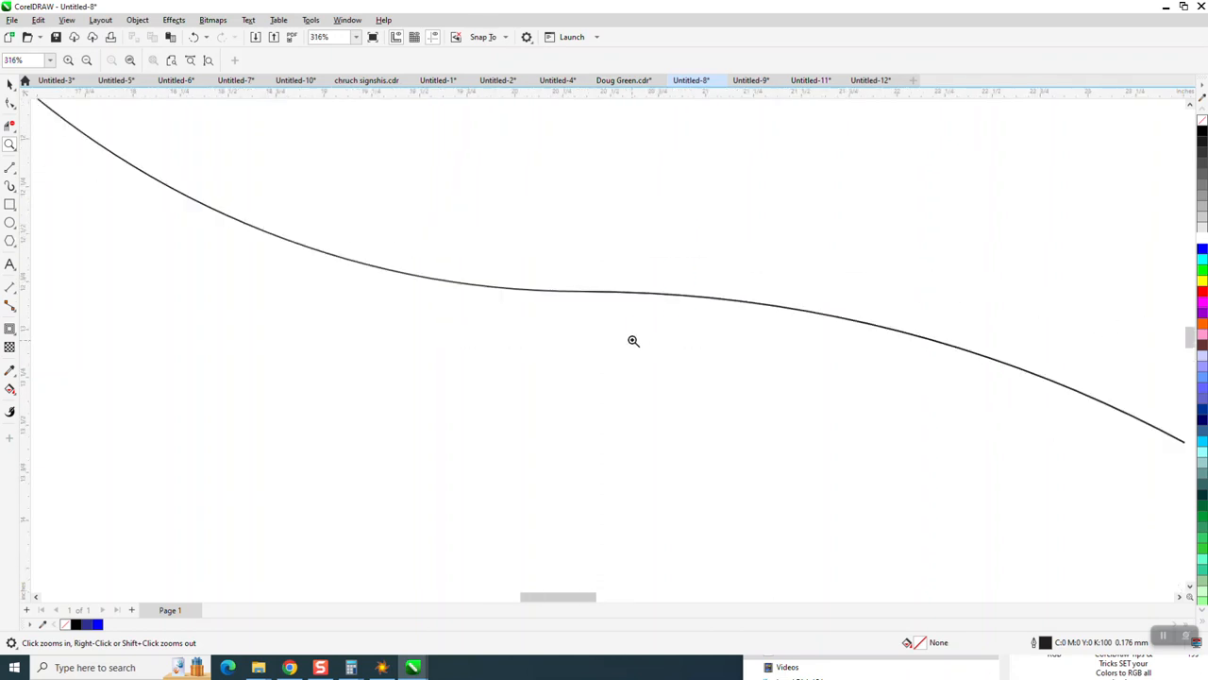
right_click(628, 333)
right_click(628, 333)
left_click(9, 104)
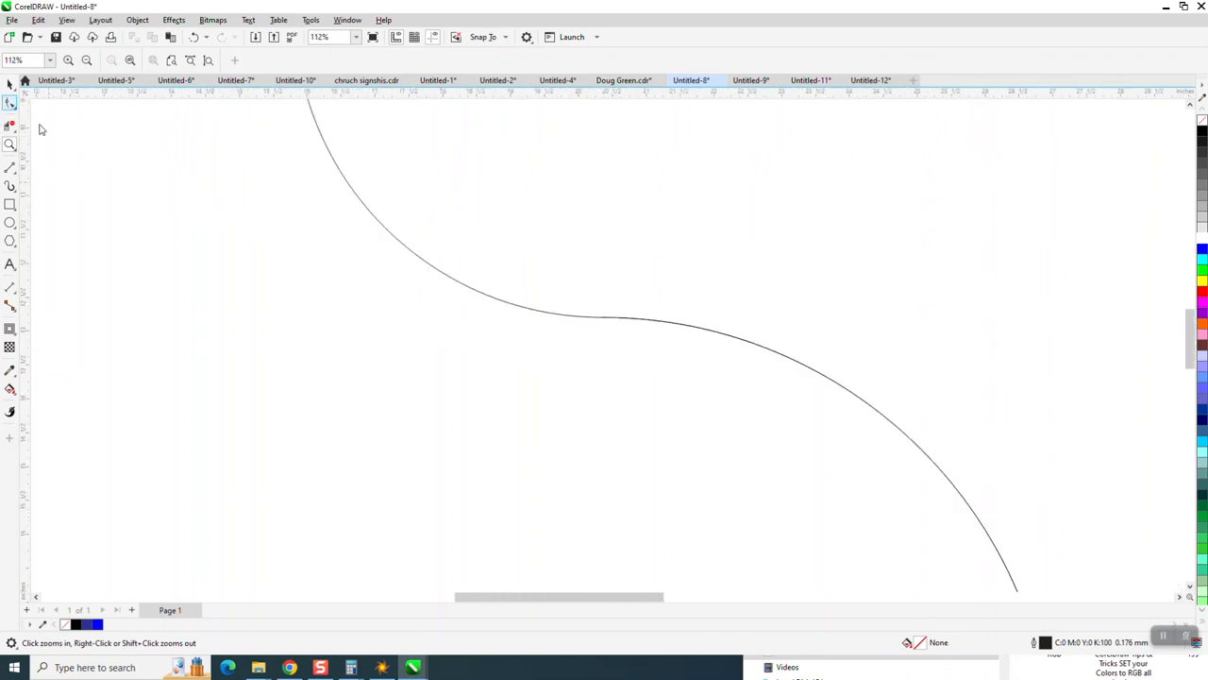
left_click(595, 318)
left_click_drag(583, 288, 655, 387)
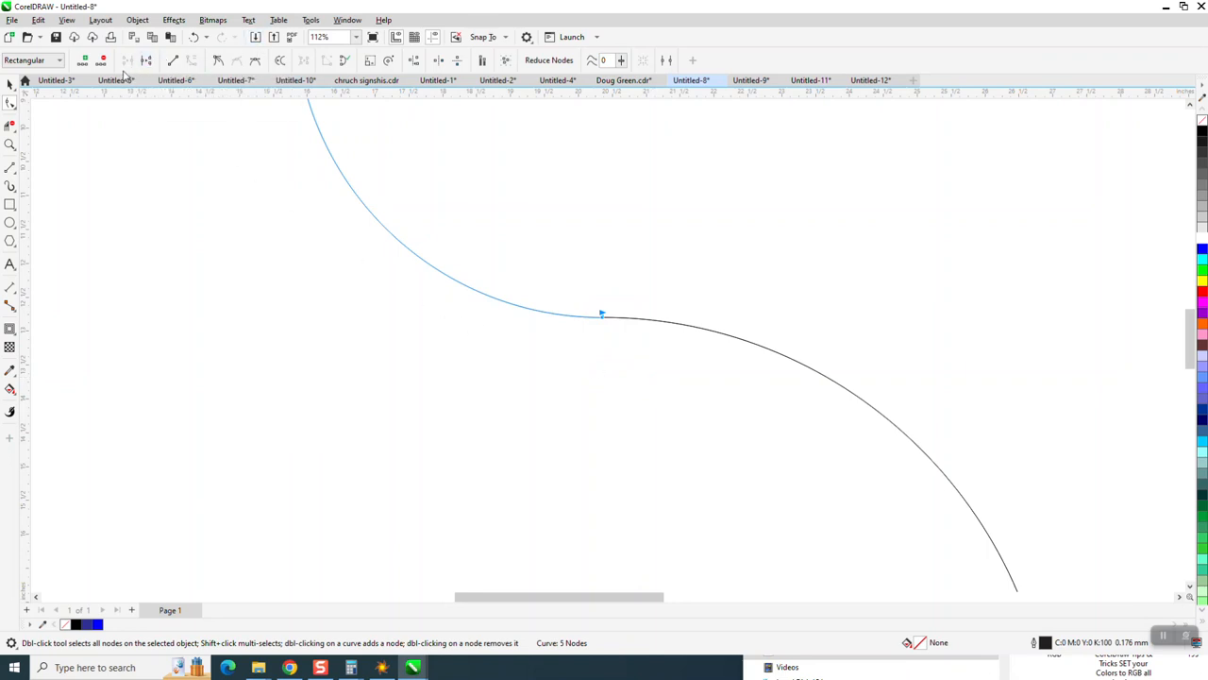
left_click(347, 20)
mouse_move(365, 189)
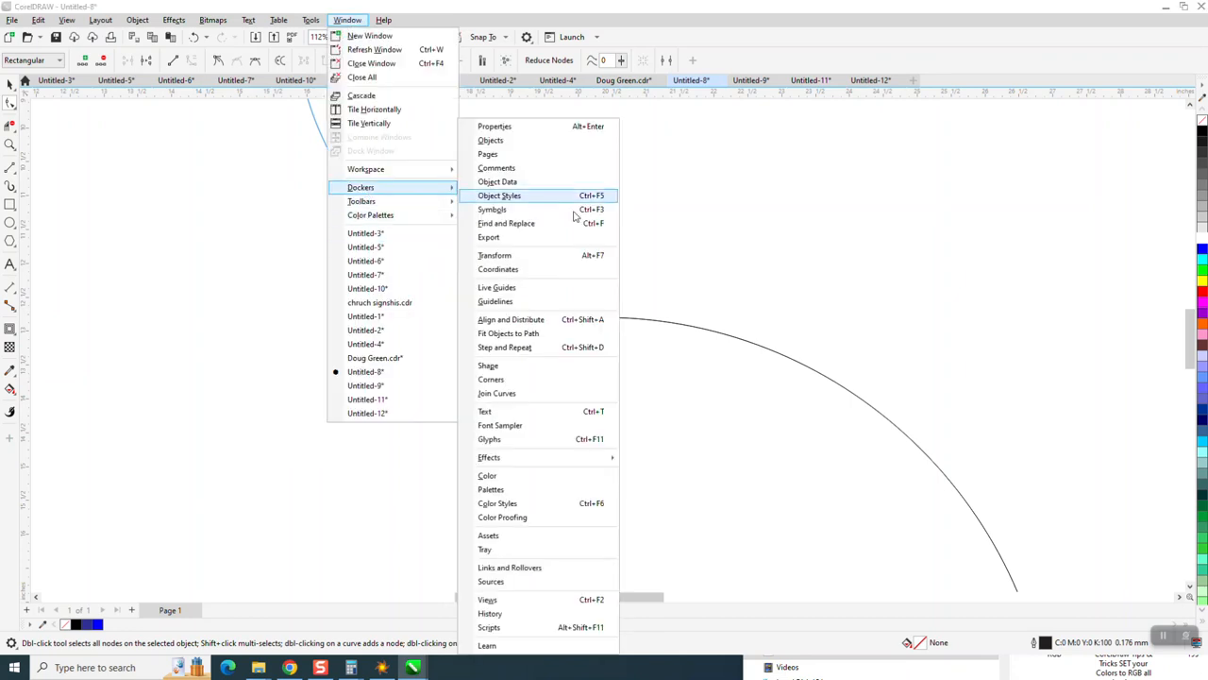
left_click(497, 392)
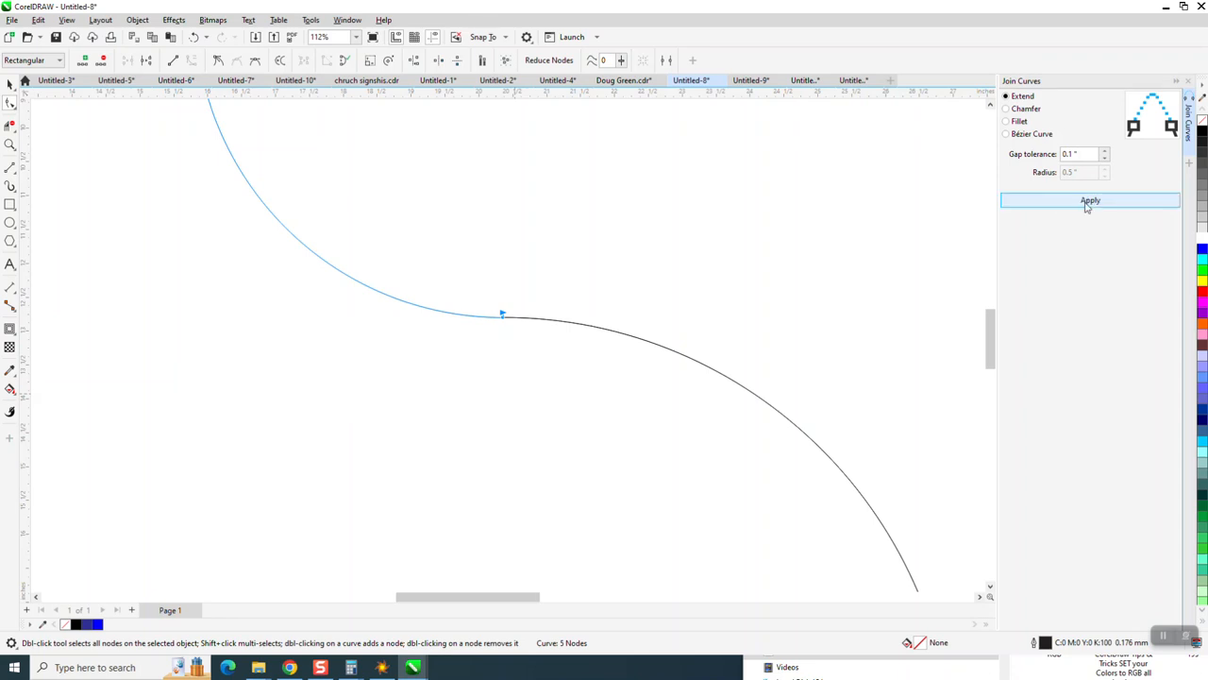
Step: Select the meeting end nodes of both arcs and join them using Extend with a 0.1 inch gap tolerance
left_click(612, 335)
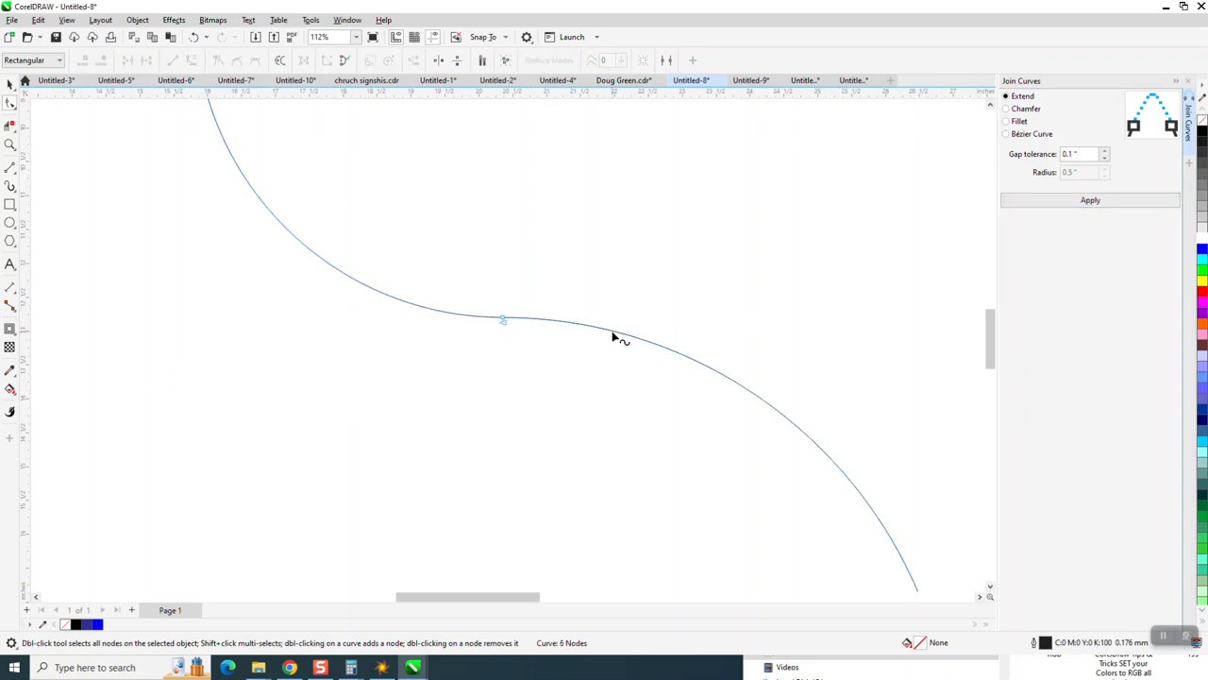
left_click(475, 321, "shift")
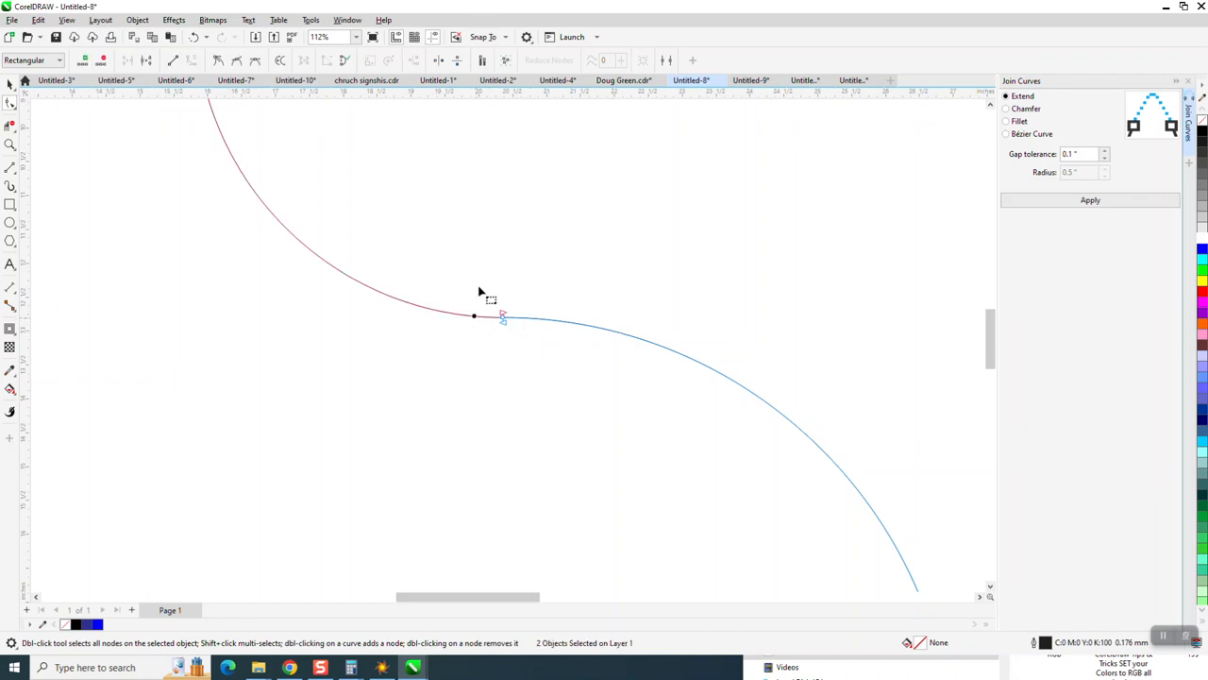
left_click_drag(478, 286, 534, 372)
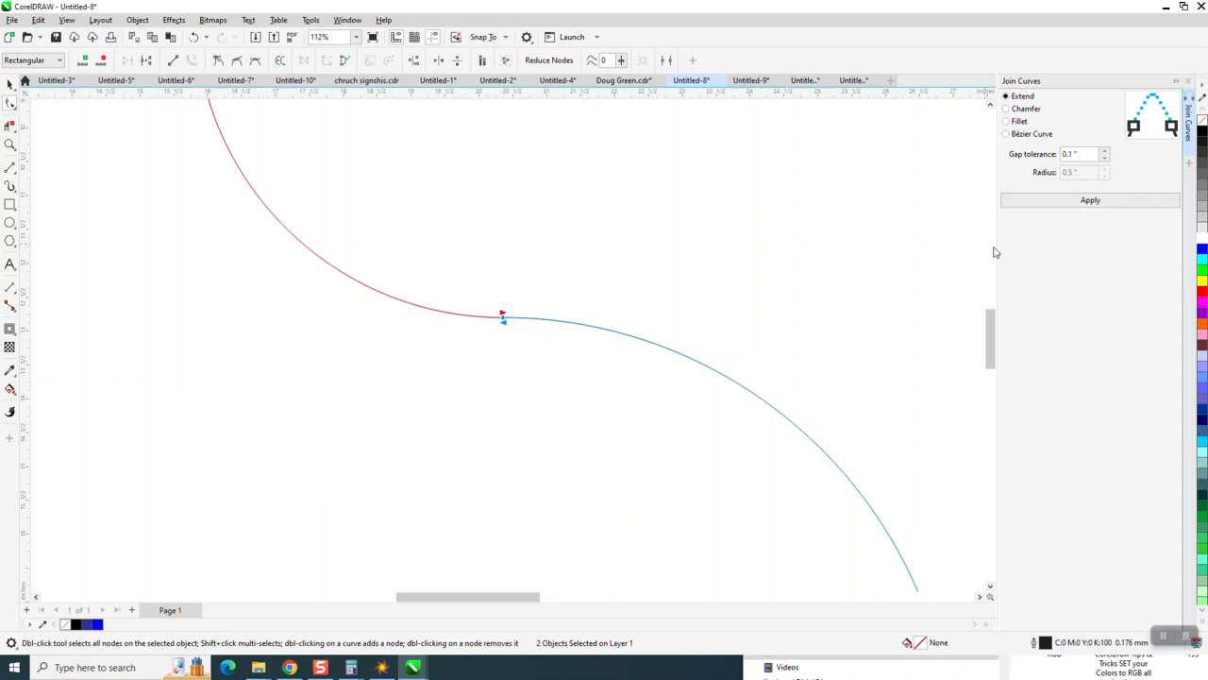
left_click(1090, 201)
left_click(551, 285)
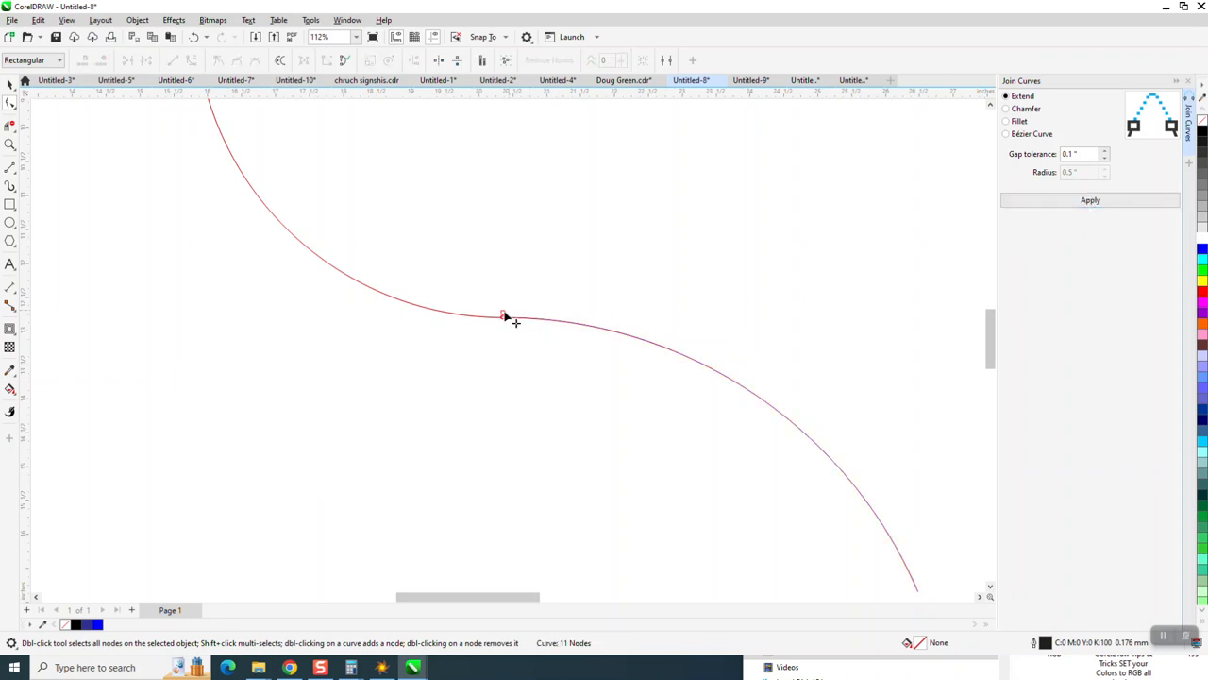
Step: Delete the two extra nodes at the junction of the joined curve
left_click(503, 317)
key("Delete")
left_click(504, 321)
key("Delete")
Step: Zoom in very closely on the junction and inspect the joined curve's nodes
left_click(10, 144)
left_click_drag(442, 283, 564, 356)
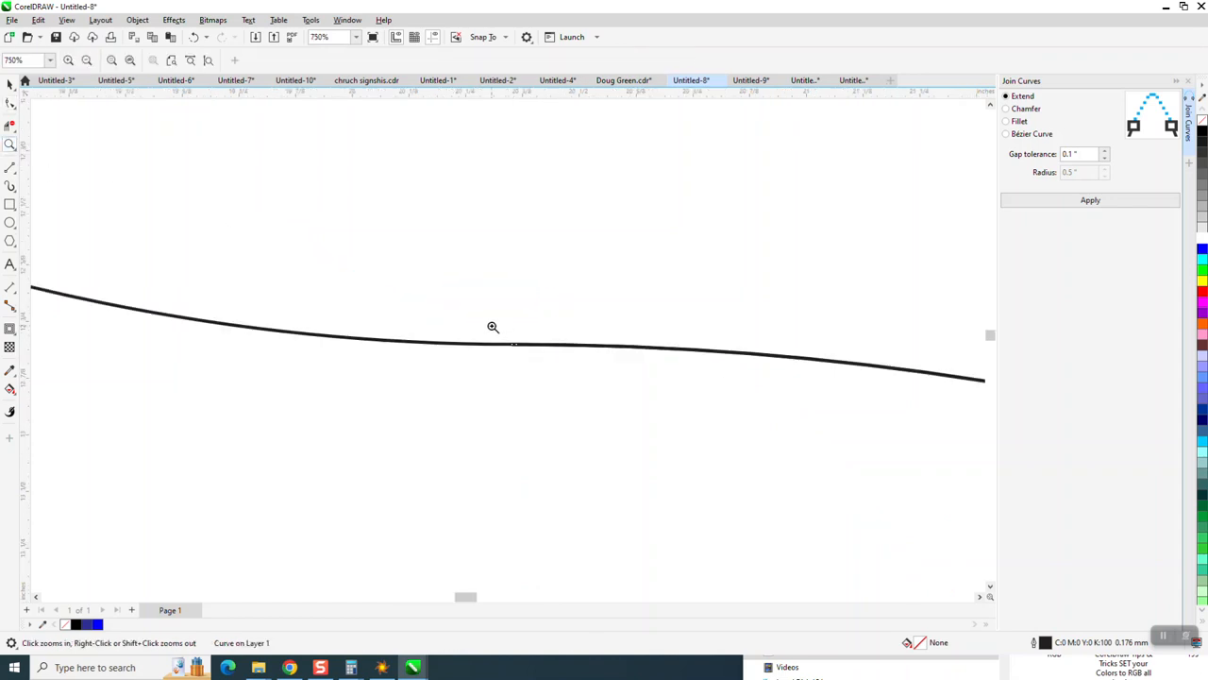
left_click_drag(493, 326, 571, 377)
left_click(11, 104)
left_click(383, 280)
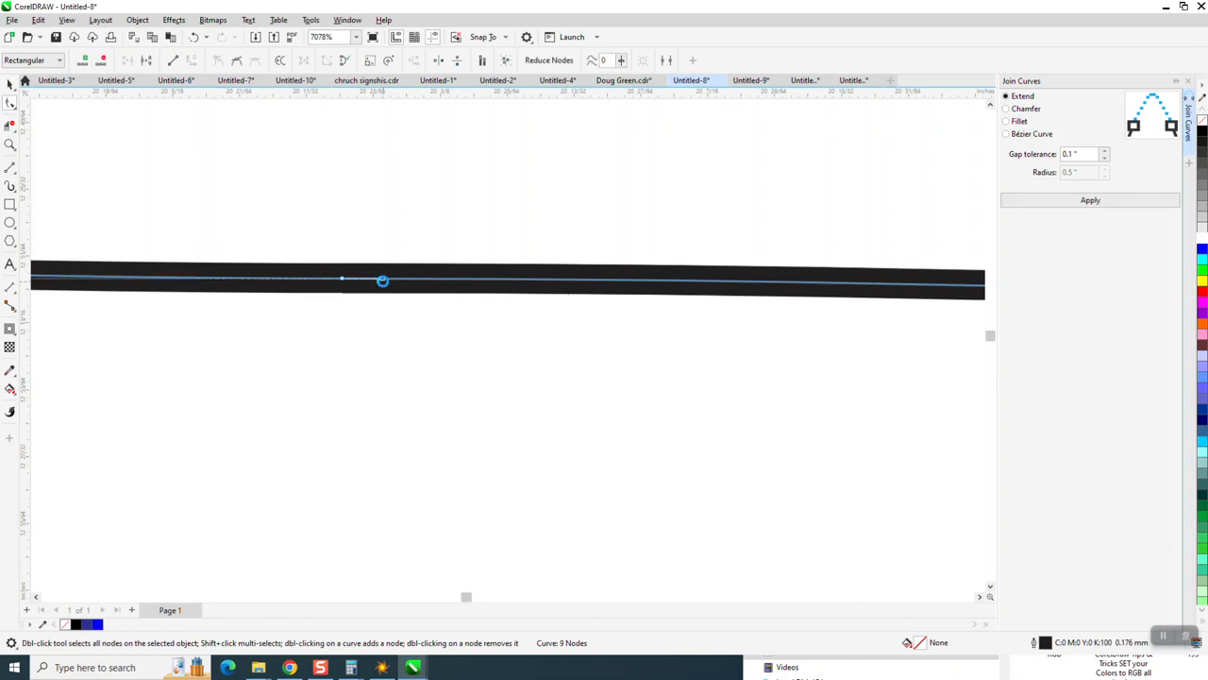
Step: Try removing a node at the junction of the joined curve, then undo the removal
double_click(383, 281)
left_click(196, 37)
left_click_drag(308, 227, 482, 341)
scroll(440, 326, "down", 2)
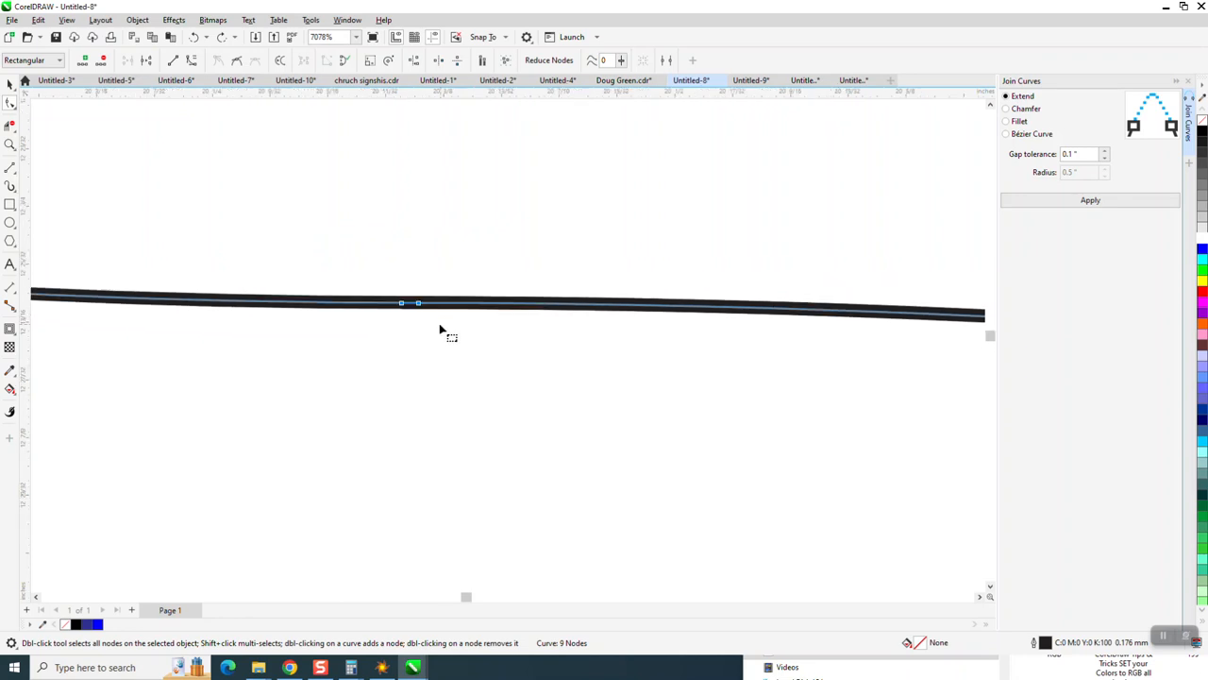
scroll(425, 294, "down", 12)
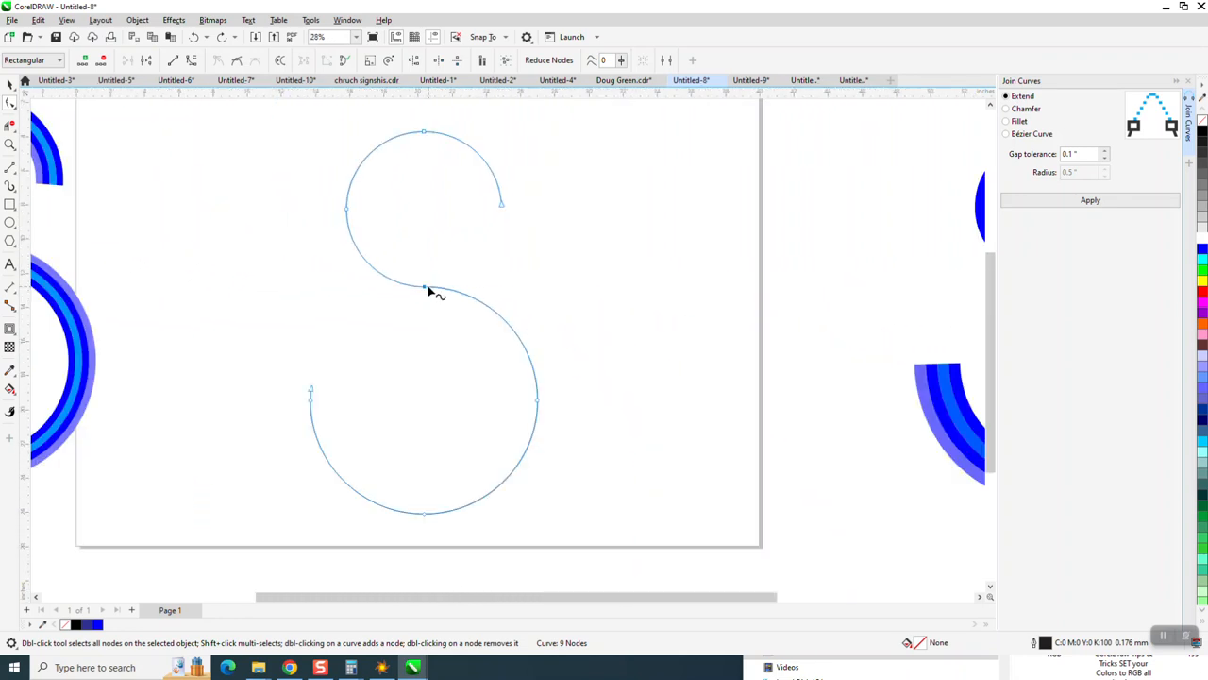
Step: Select both curve objects of the S and combine them into a single curve
left_click(10, 83)
left_click_drag(253, 123, 633, 485)
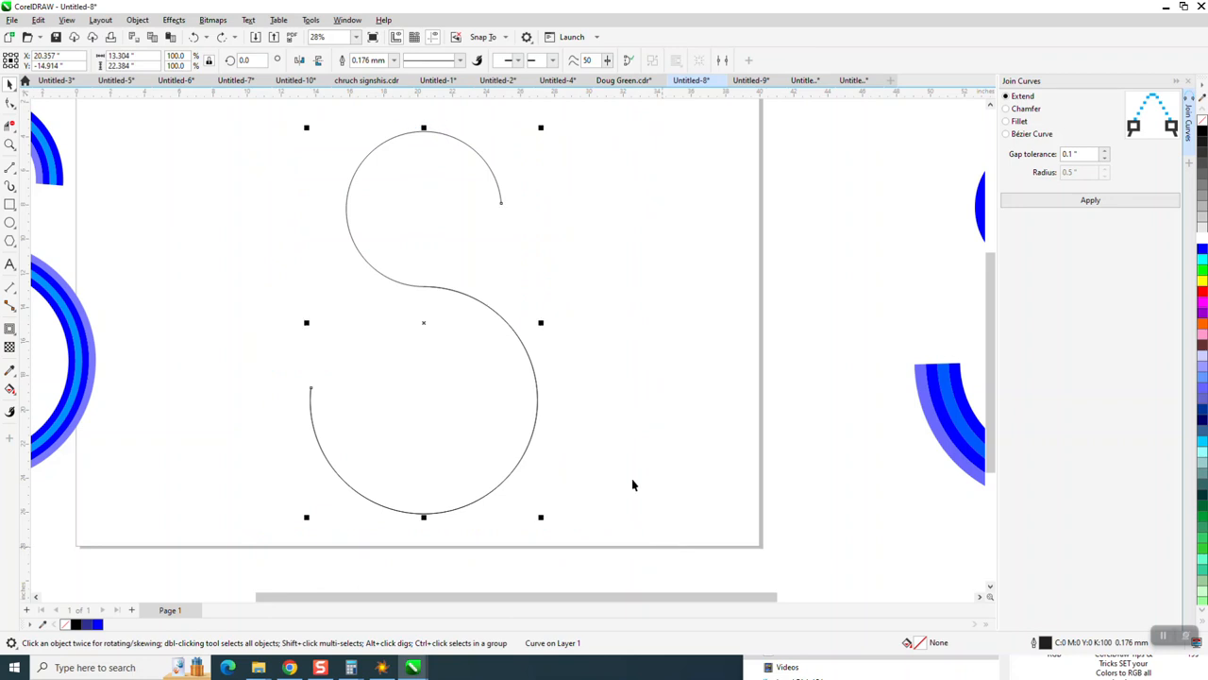
left_click(137, 20)
left_click(178, 300)
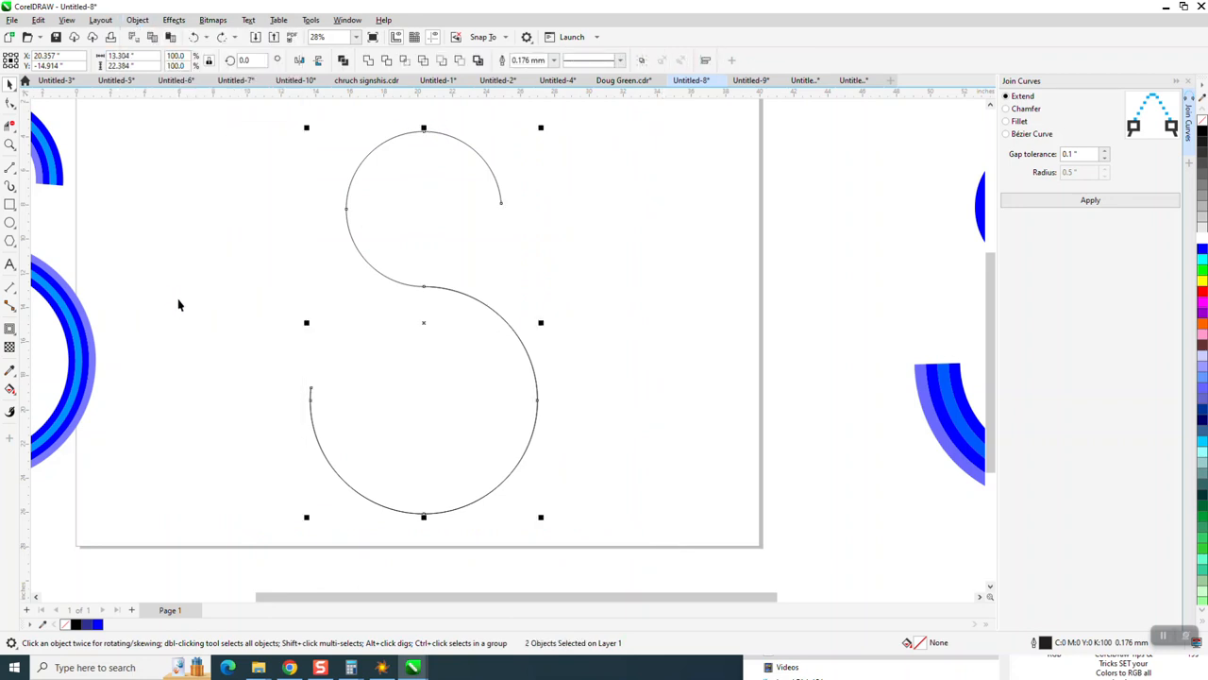
left_click(491, 287)
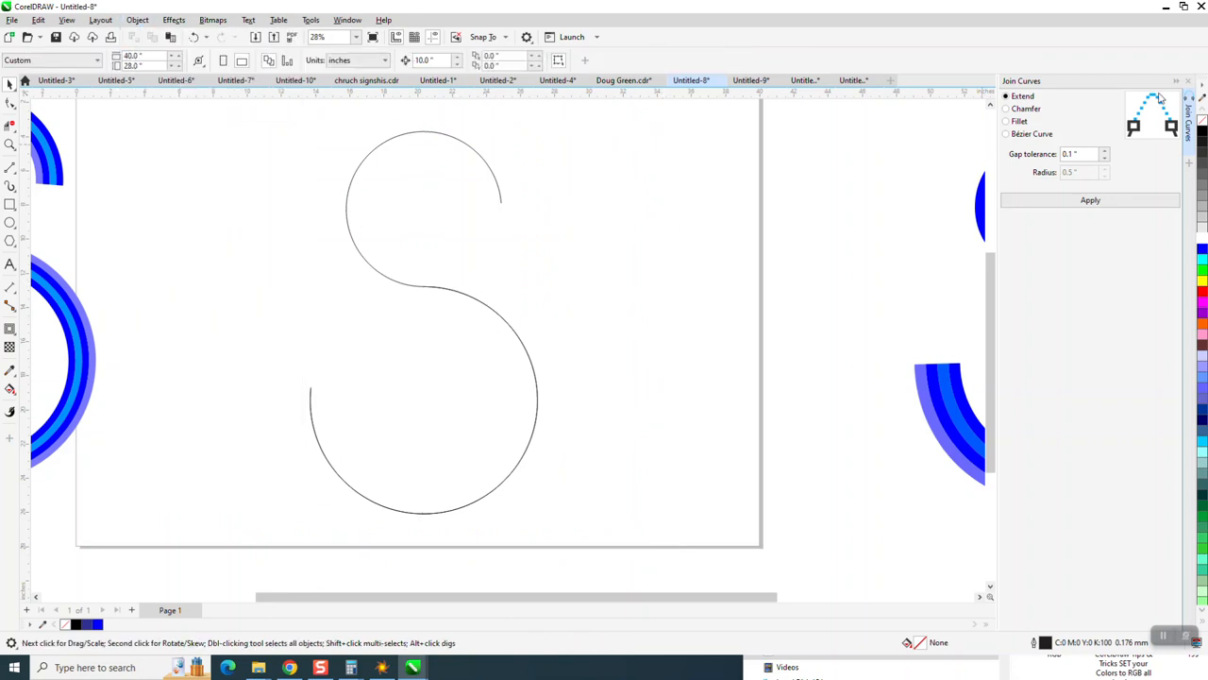
Step: Apply a contour with 2 steps and a 0.4 inch offset to the S curve
left_click(1193, 87)
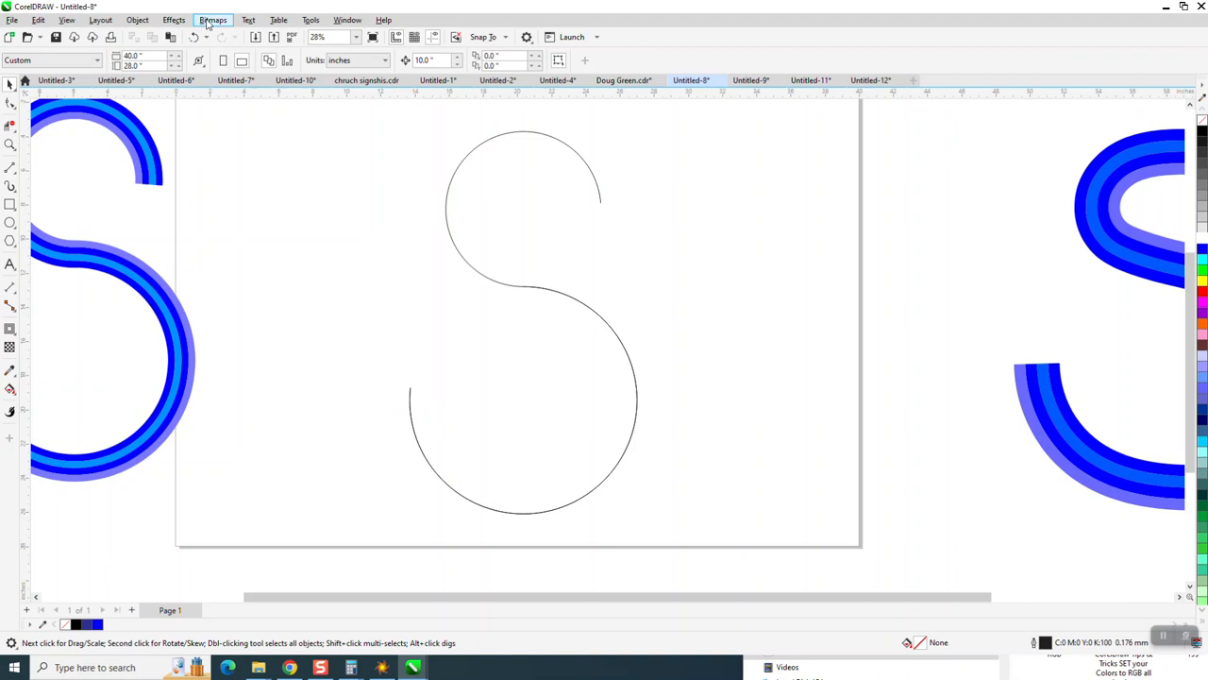
left_click(174, 21)
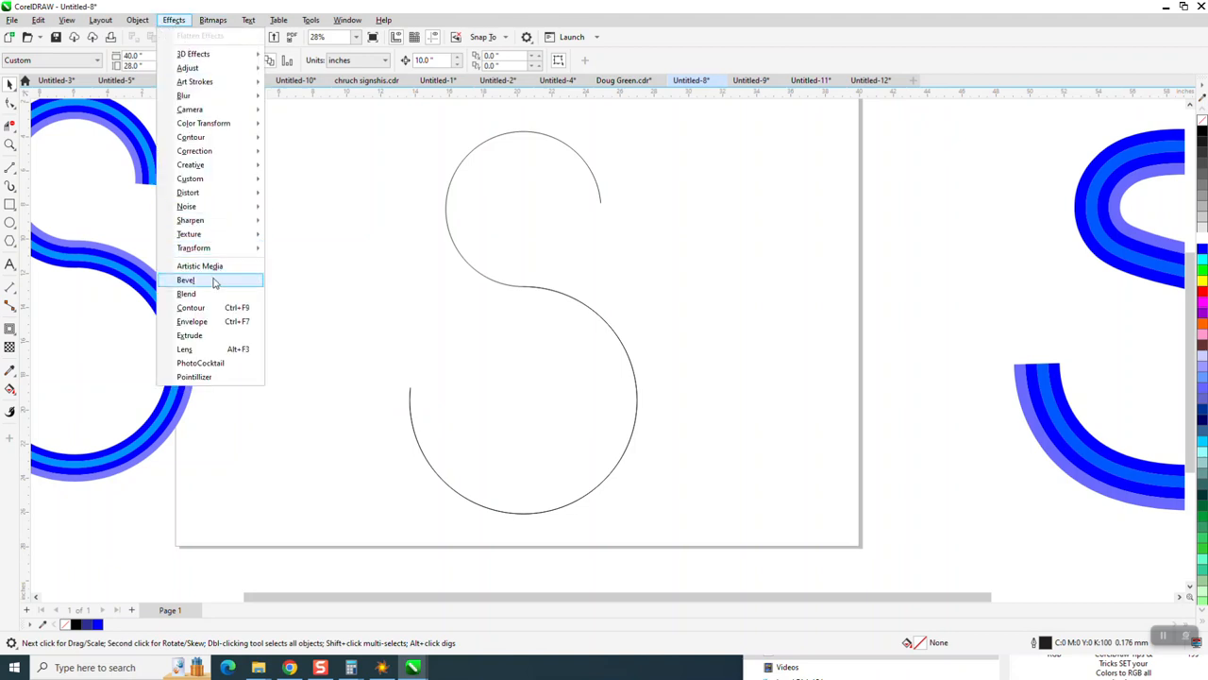
left_click(211, 310)
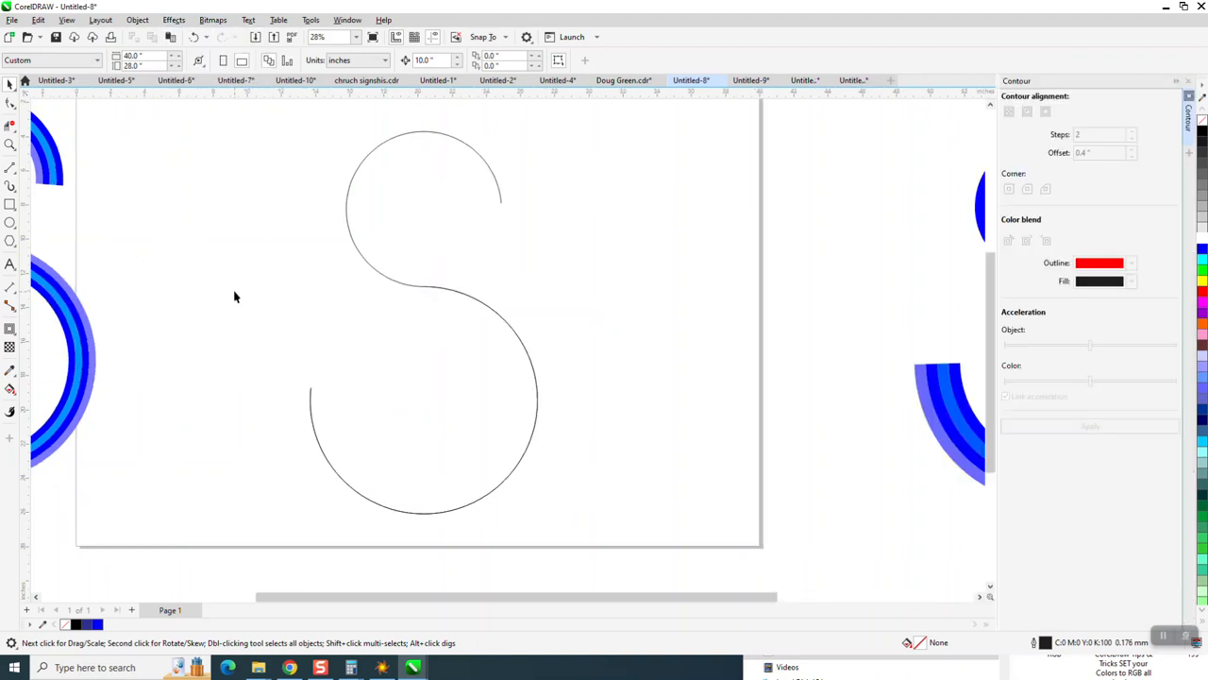
left_click(420, 289)
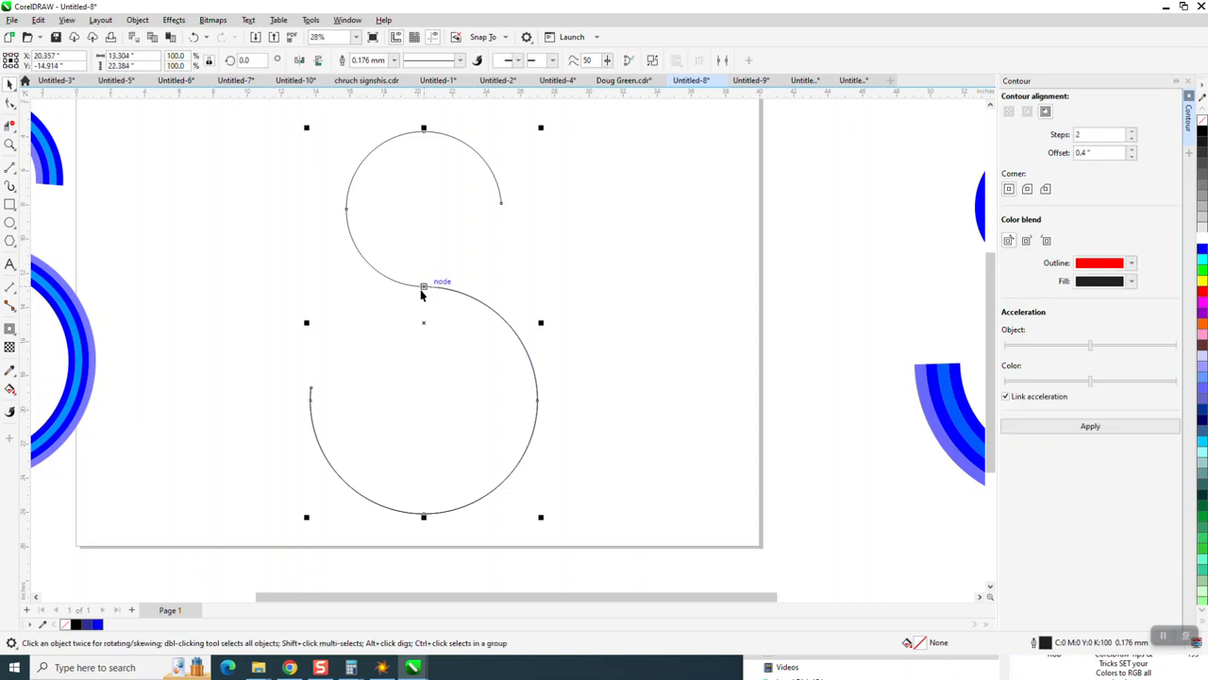
left_click(1090, 137)
left_click(1100, 432)
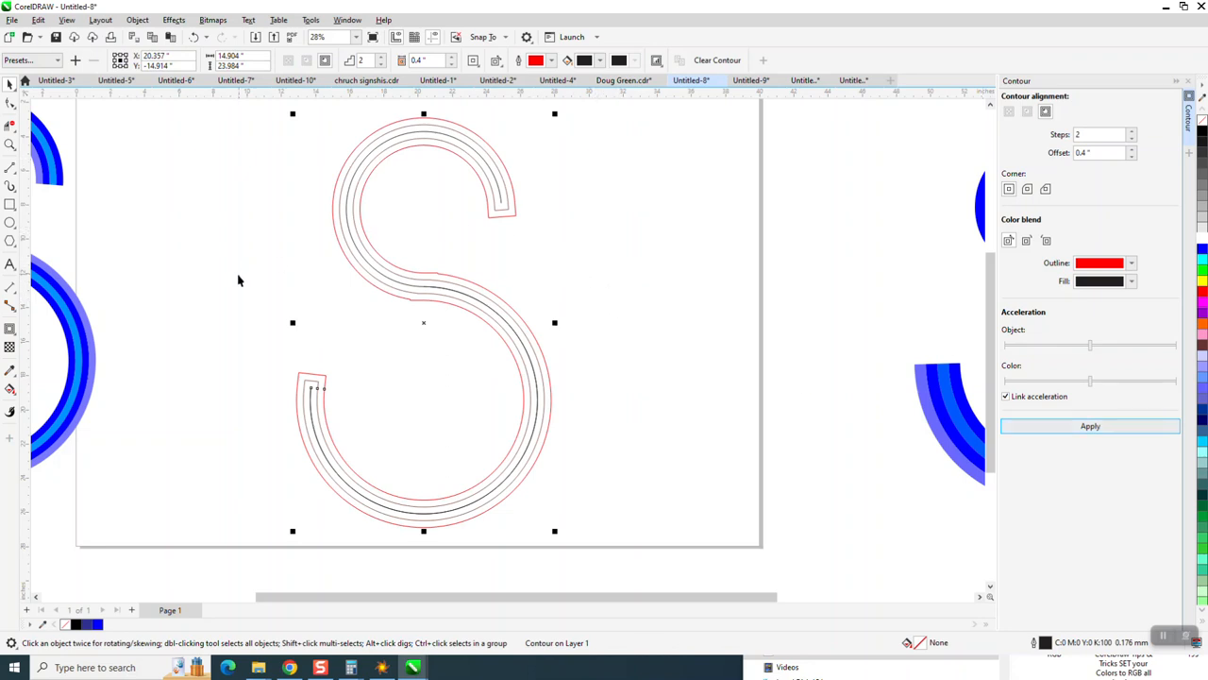
Step: Zoom in on the contour where the arcs meet and undo the contour
left_click(10, 144)
left_click_drag(337, 256, 545, 334)
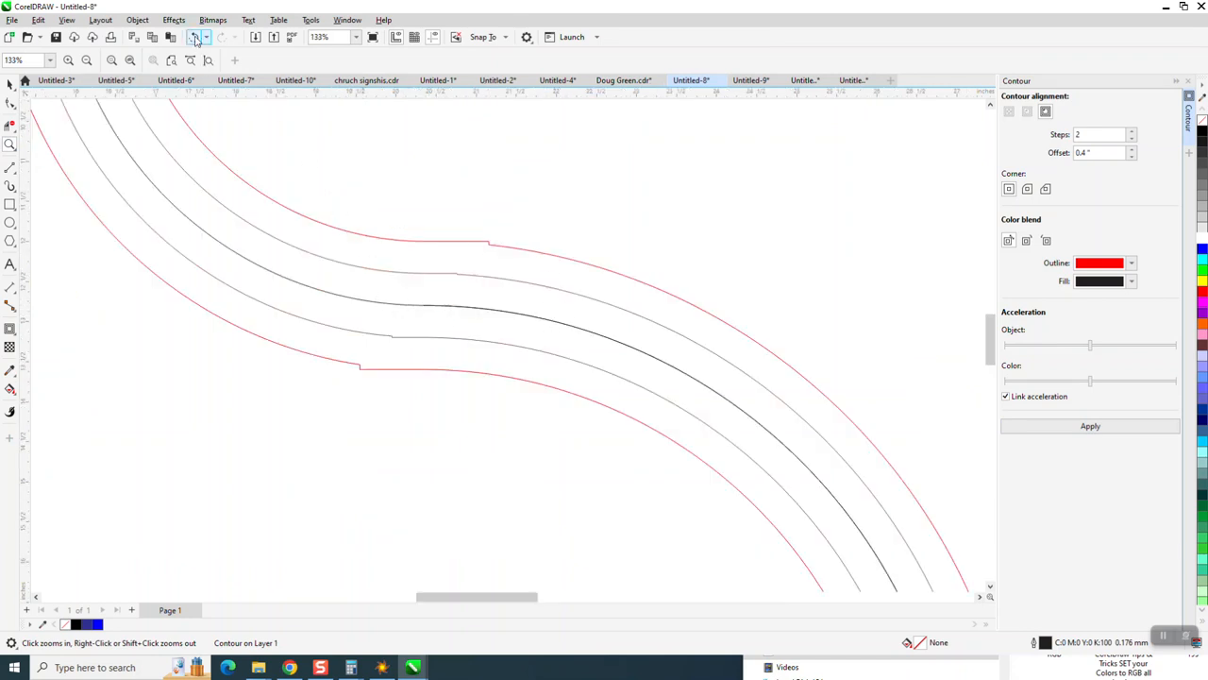
left_click(193, 36)
left_click_drag(414, 290, 439, 319)
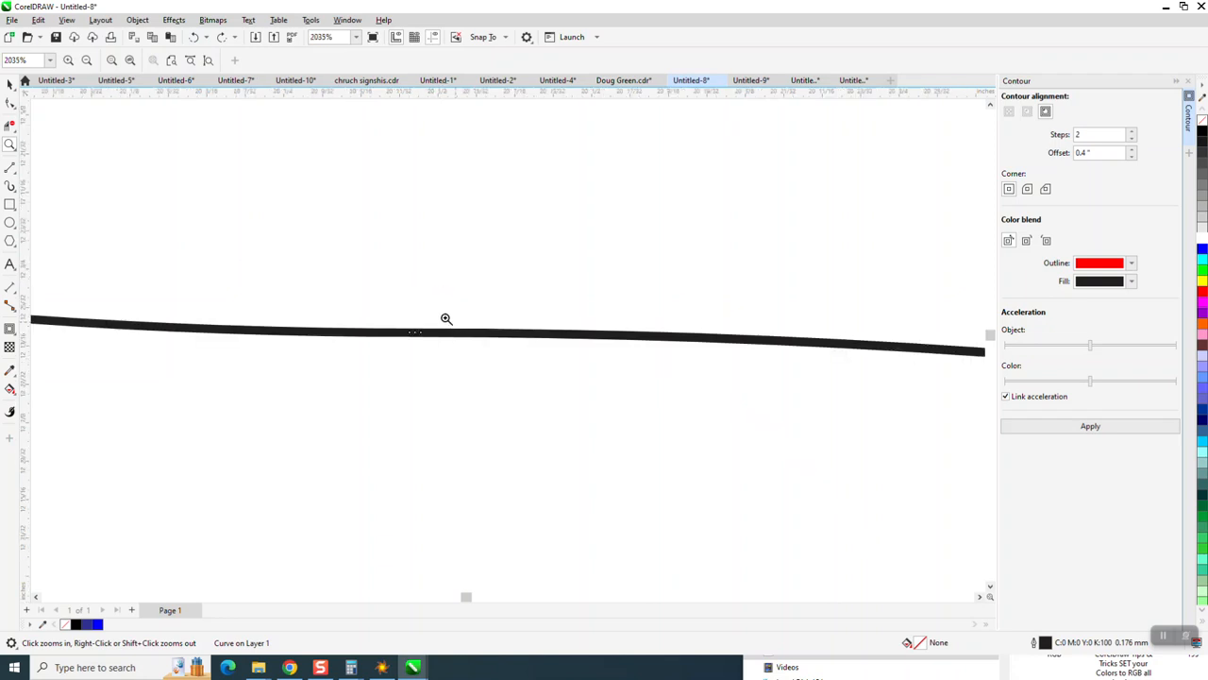
Step: Smooth the curve across the arc junction with the Smooth tool
left_click(9, 102)
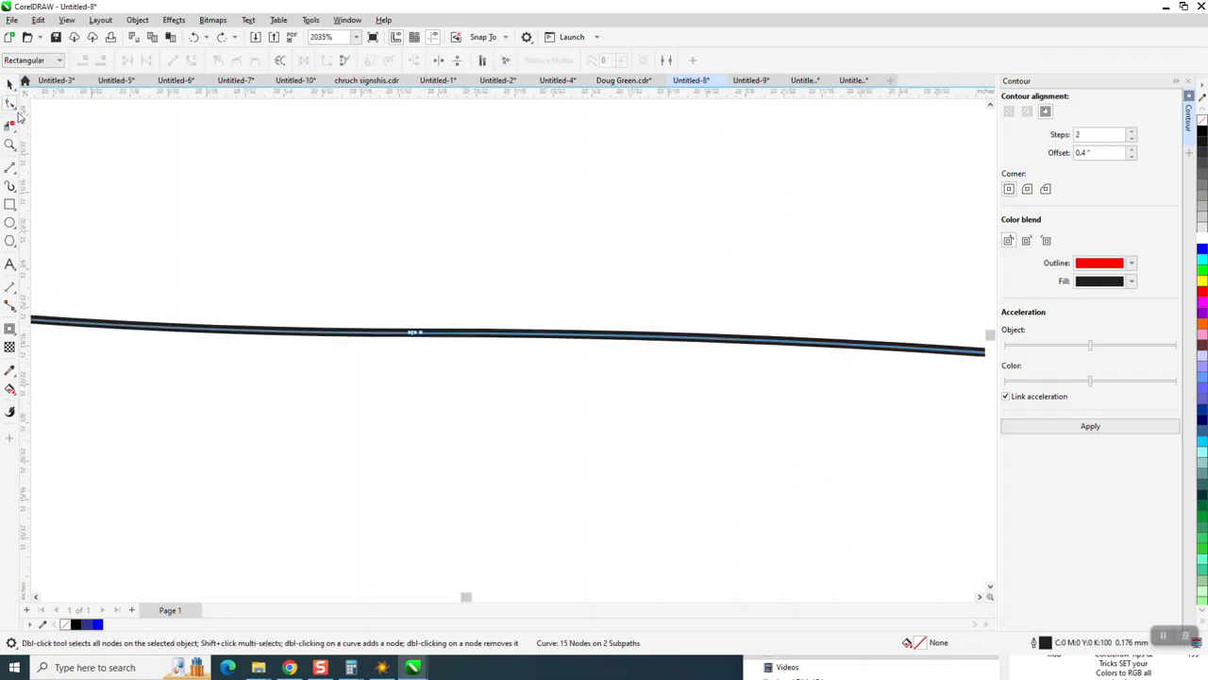
left_click(16, 112)
left_click(43, 120)
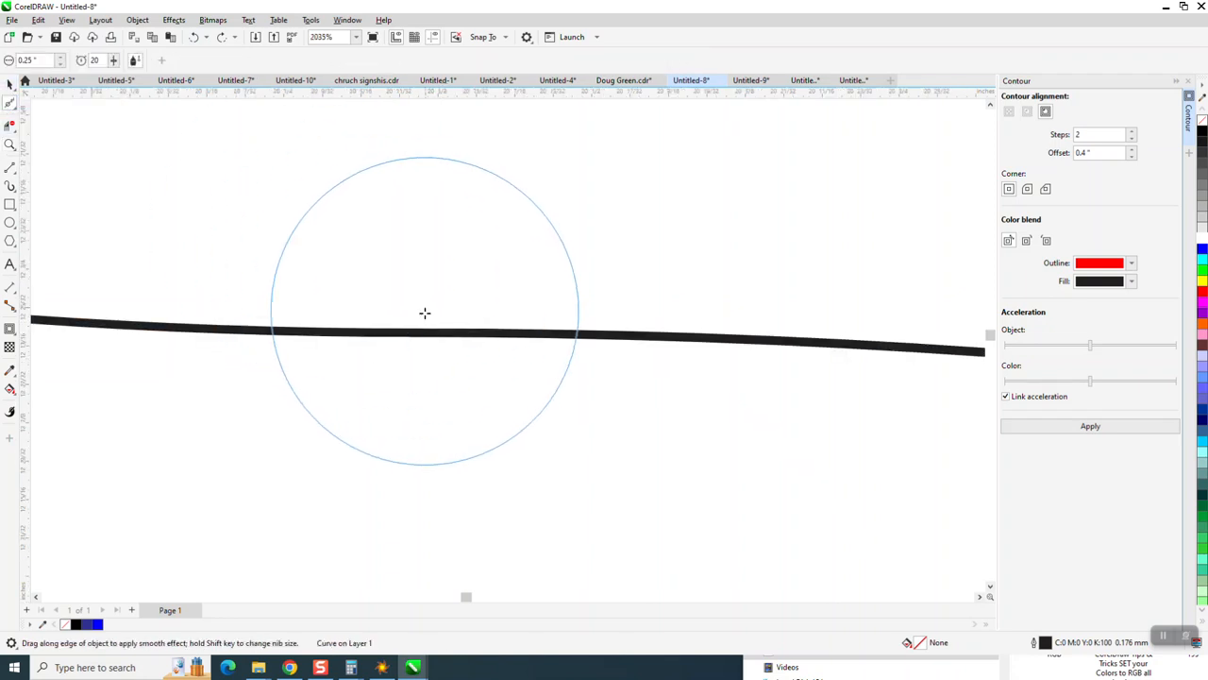
mouse_move(424, 333)
left_mouse_down()
mouse_move(388, 334)
mouse_move(504, 332)
mouse_move(300, 331)
left_mouse_up()
scroll(670, 312, "down", 3)
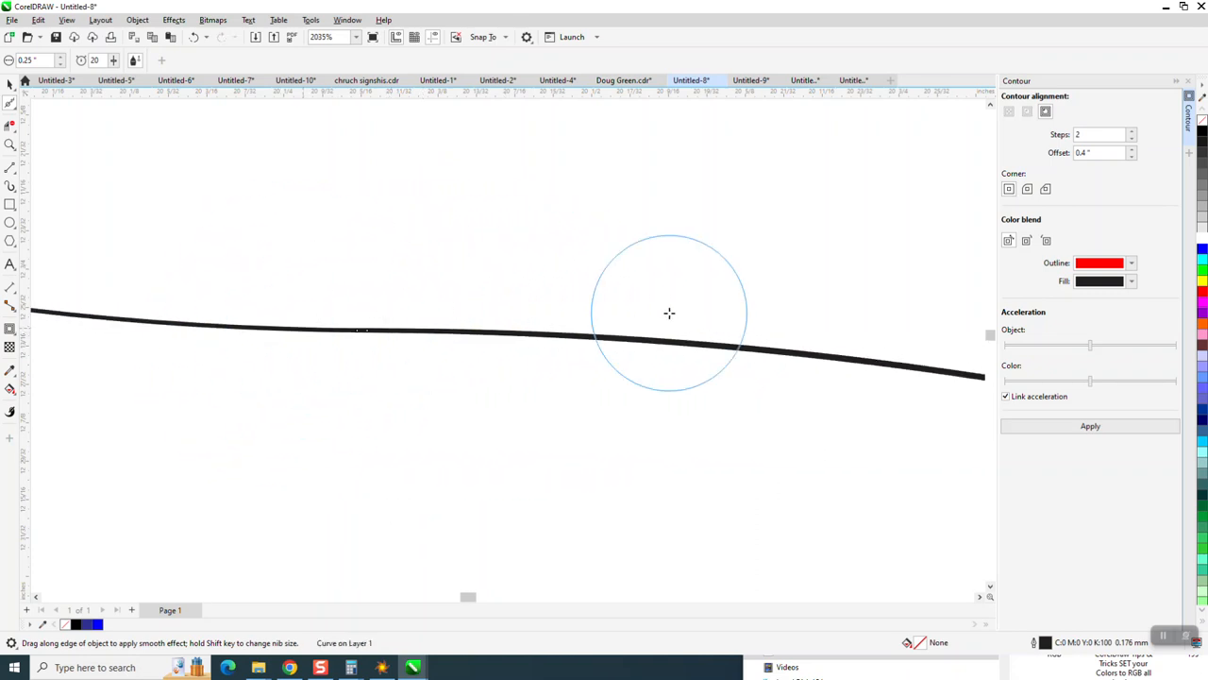
scroll(463, 334, "down", 1)
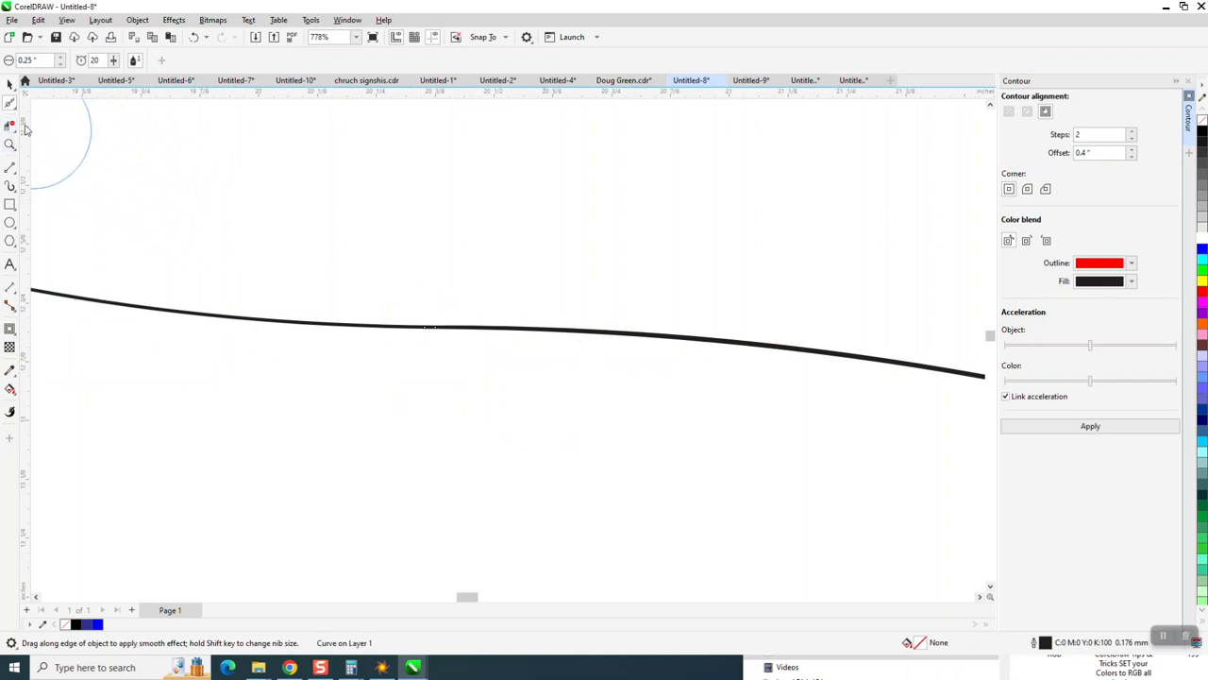
Step: Delete two nodes at the junction of the S curve with the Shape tool
left_click(10, 109)
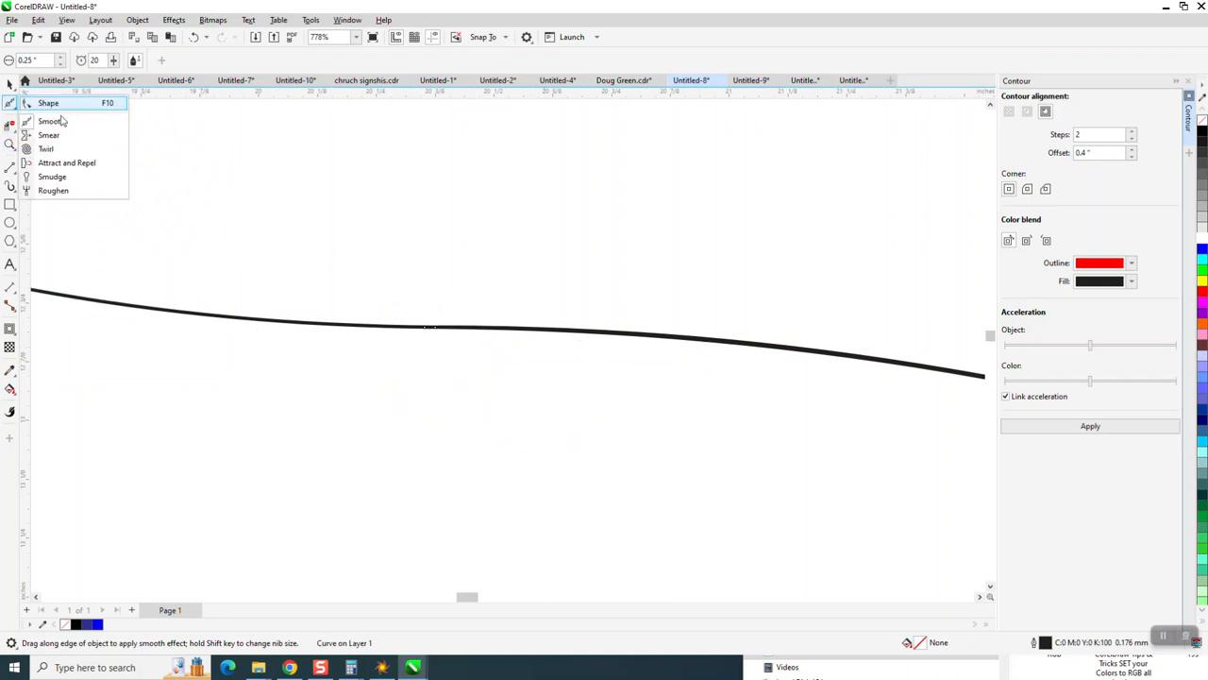
left_click(52, 119)
left_click(424, 325)
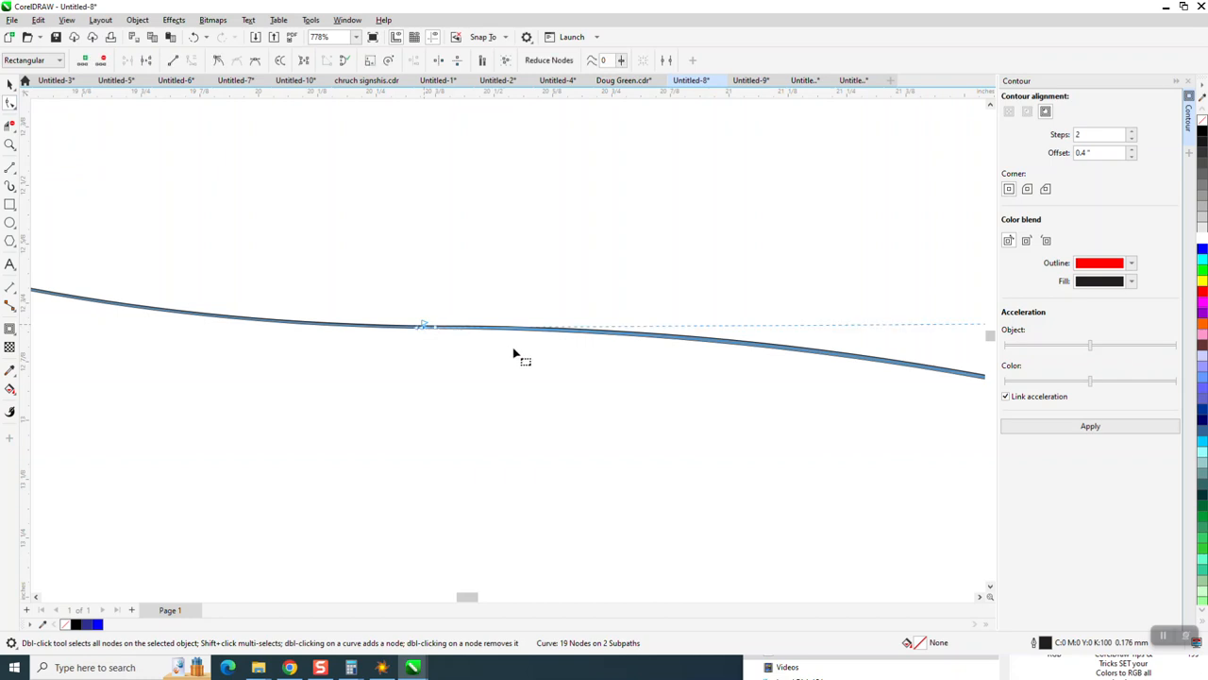
key("Delete")
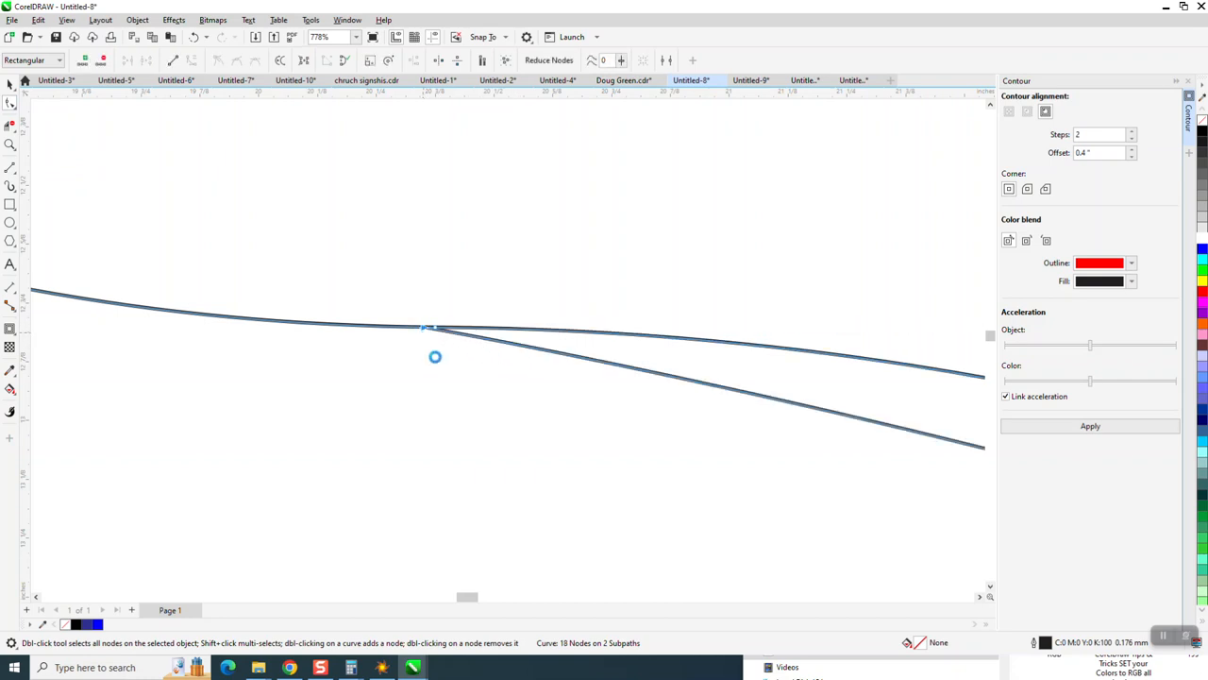
key("Delete")
scroll(450, 372, "down", 5)
scroll(557, 338, "down", 3)
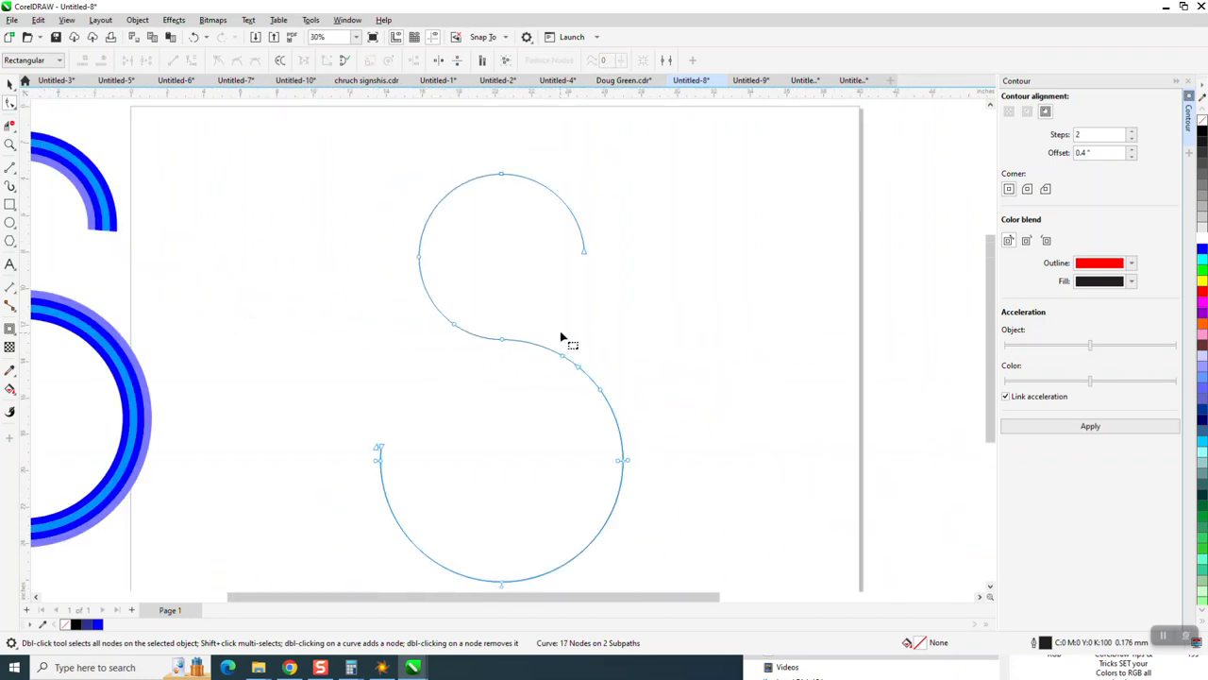
Step: Apply the 2-step, 0.4 inch contour to the whole S curve again
left_click(9, 81)
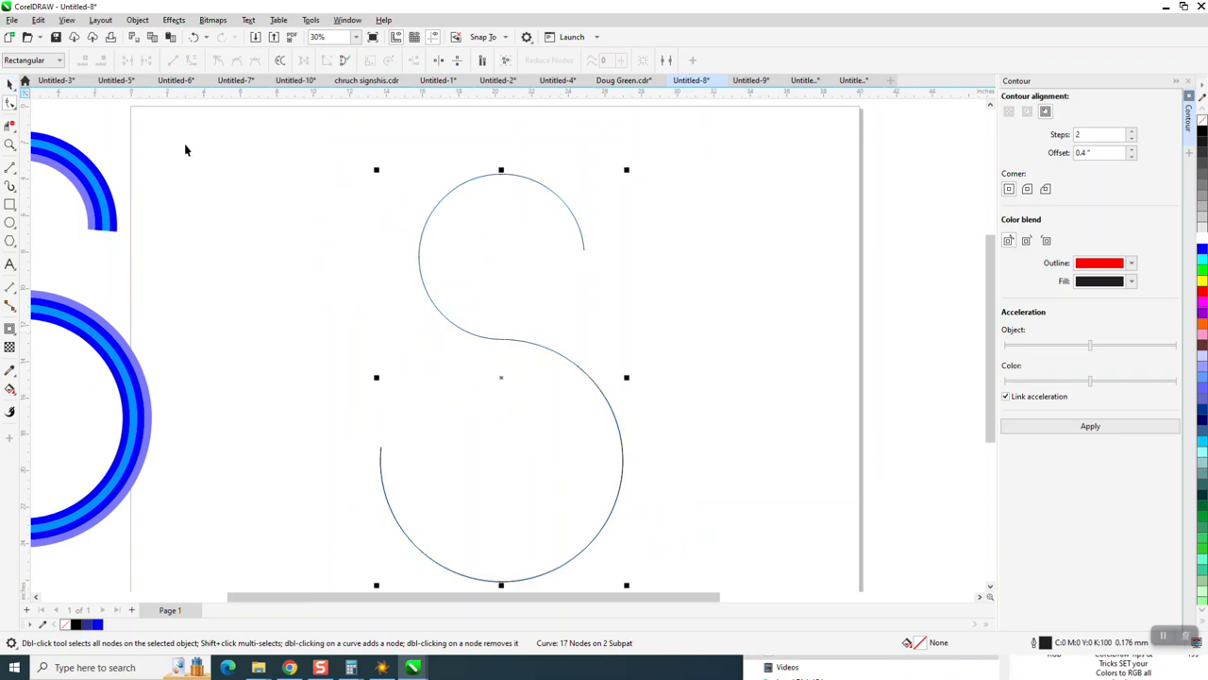
scroll(361, 223, "down", 1)
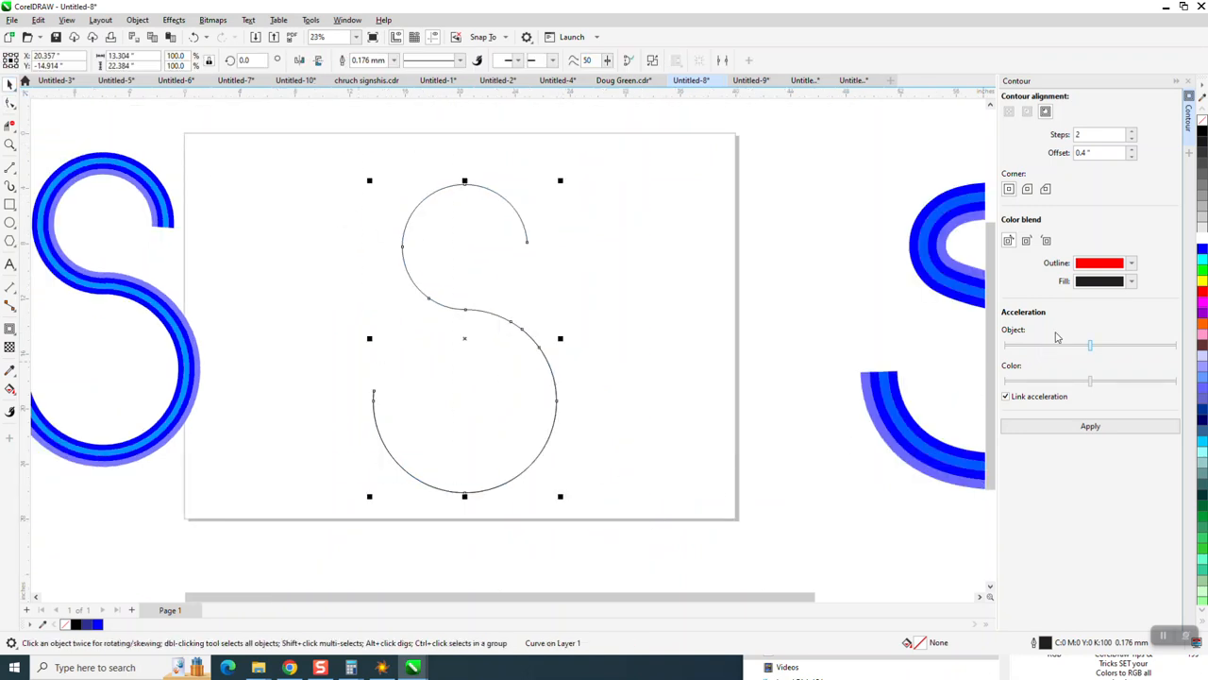
left_click(1090, 426)
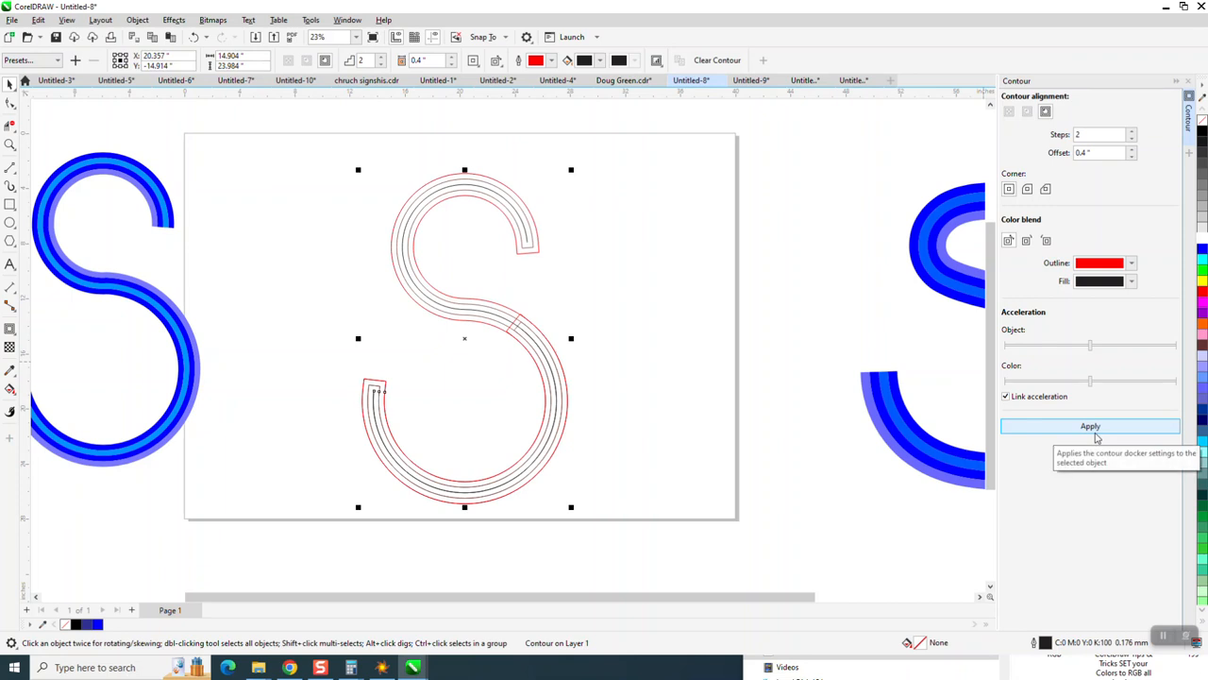
Step: Zoom in on the contoured junction, then undo the last two actions
key("z")
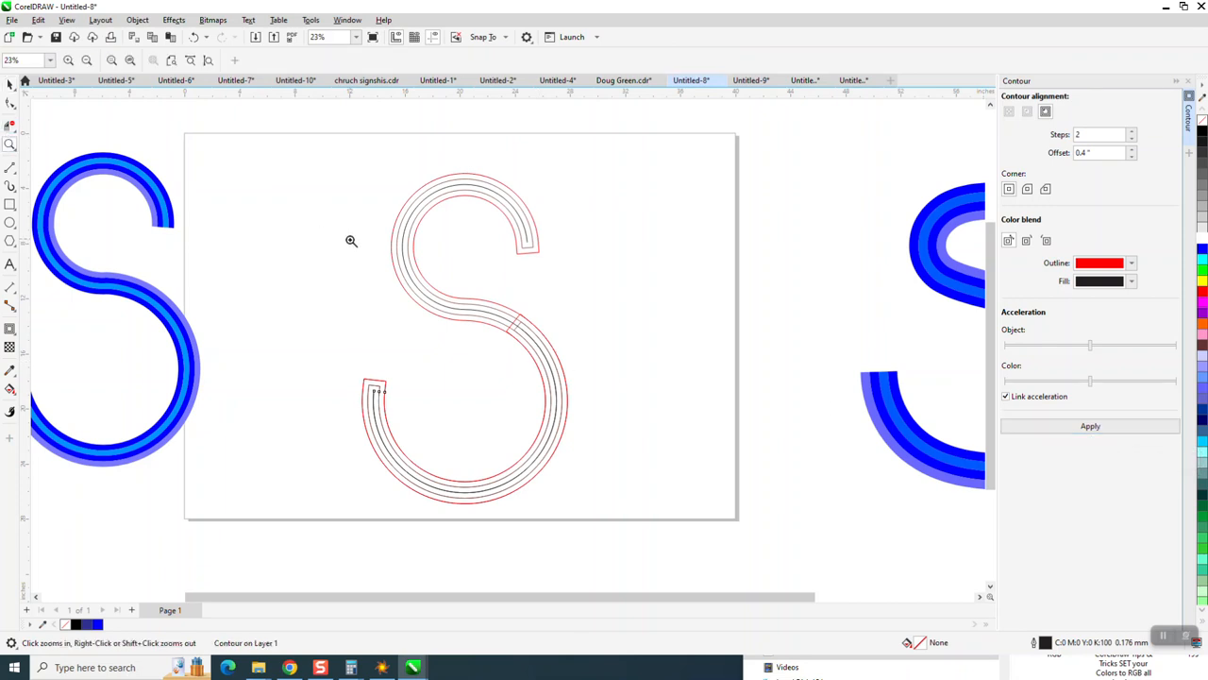
left_click_drag(595, 370, 596, 371)
scroll(200, 106, "down", 1)
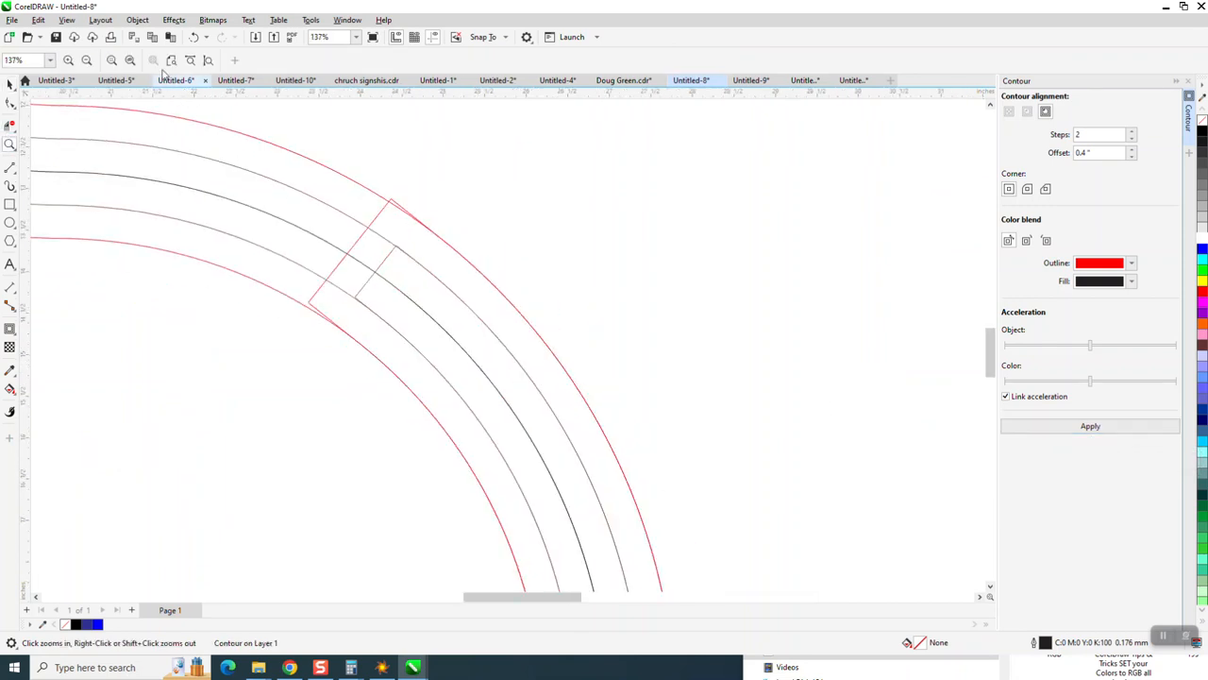
left_click(194, 39)
left_click(193, 39)
Step: Select the nodes near the junction and apply Join Curves with Extend and a 0.1 inch gap tolerance
right_click(447, 236)
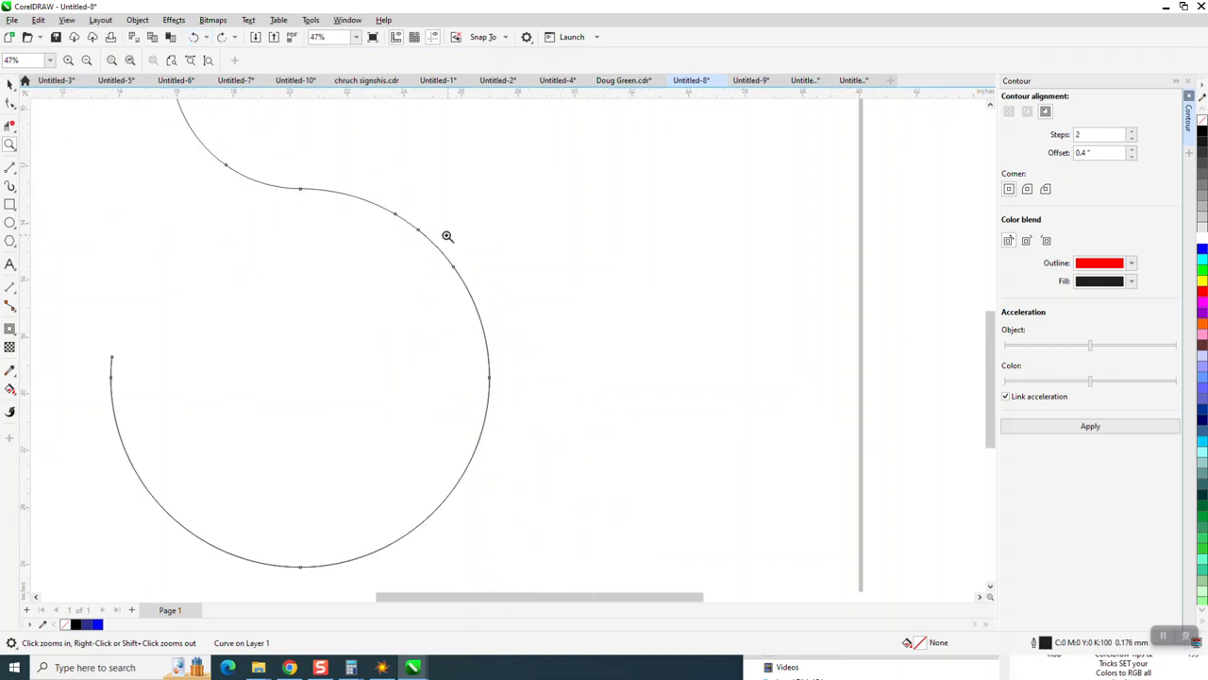
double_click(395, 209)
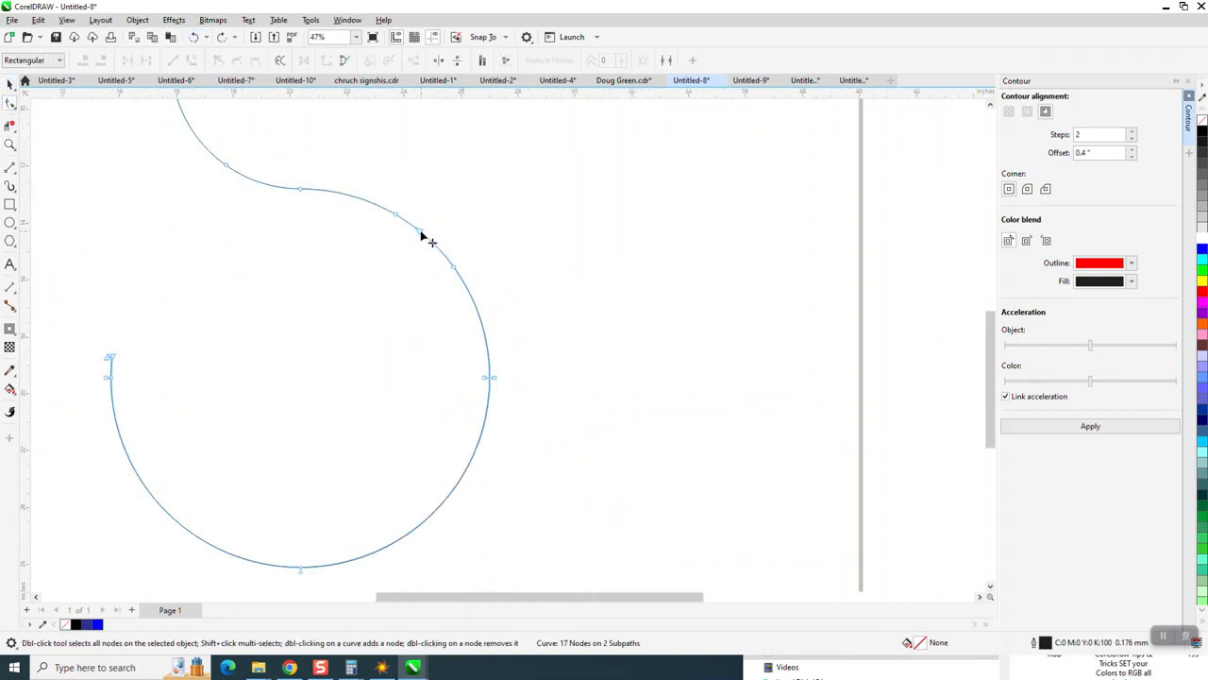
left_click_drag(495, 189, 371, 299)
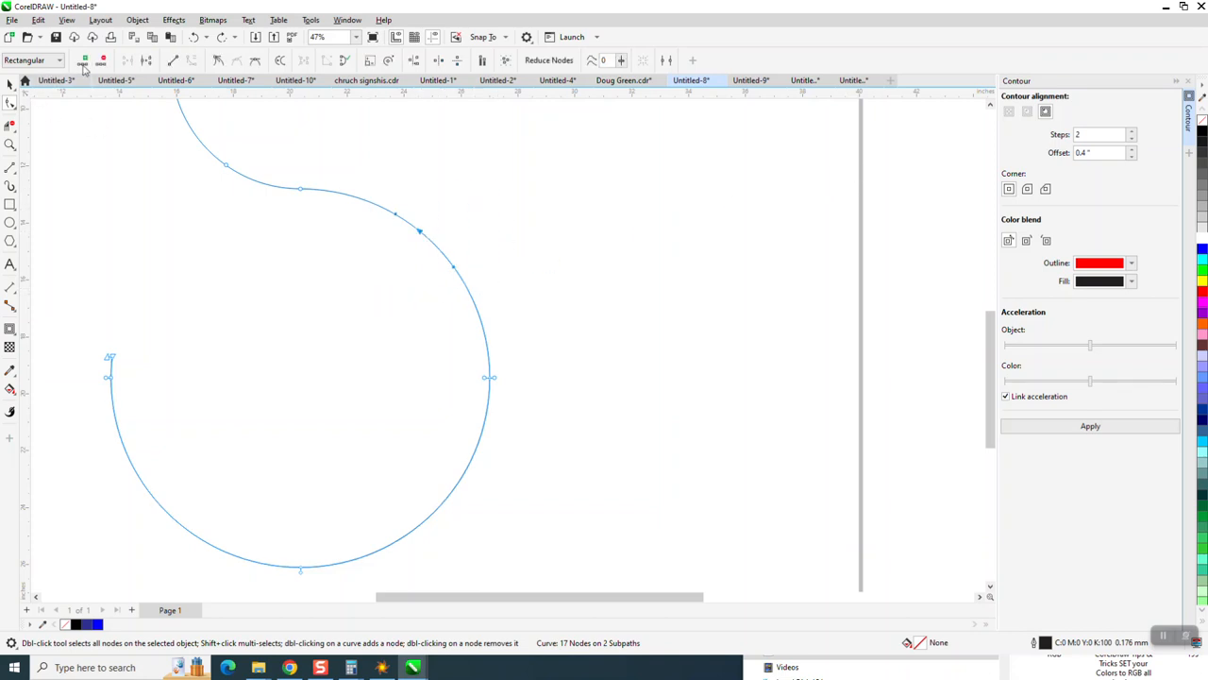
left_click(336, 22)
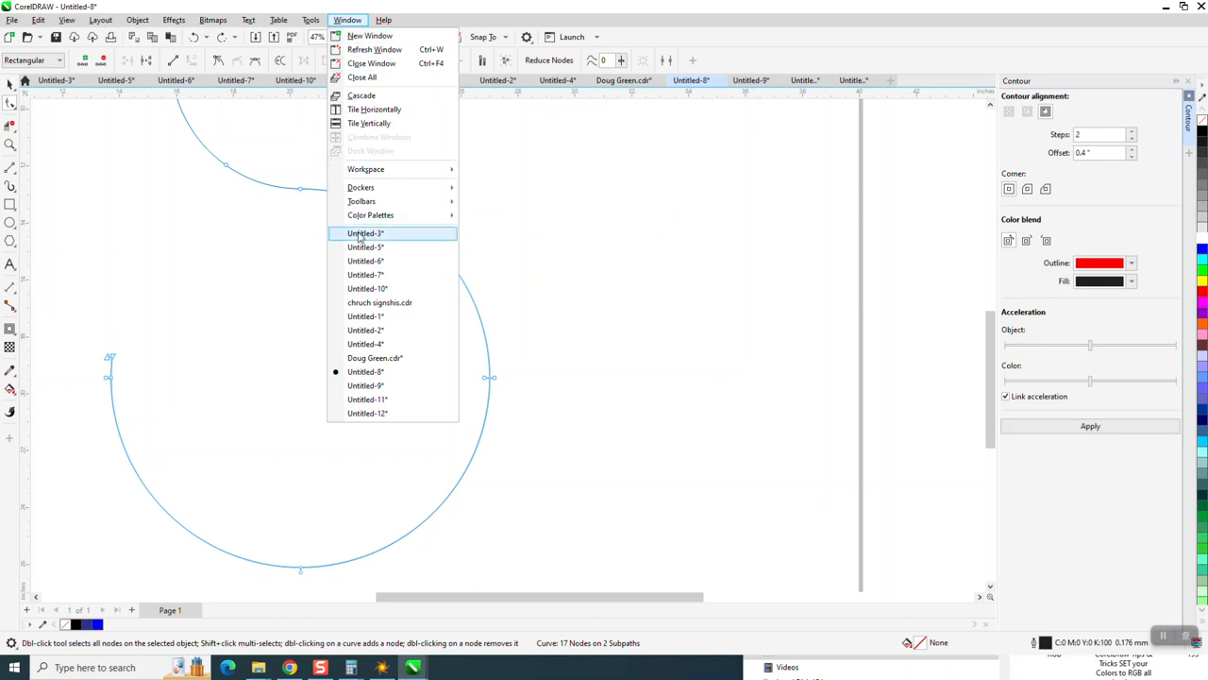
mouse_move(369, 196)
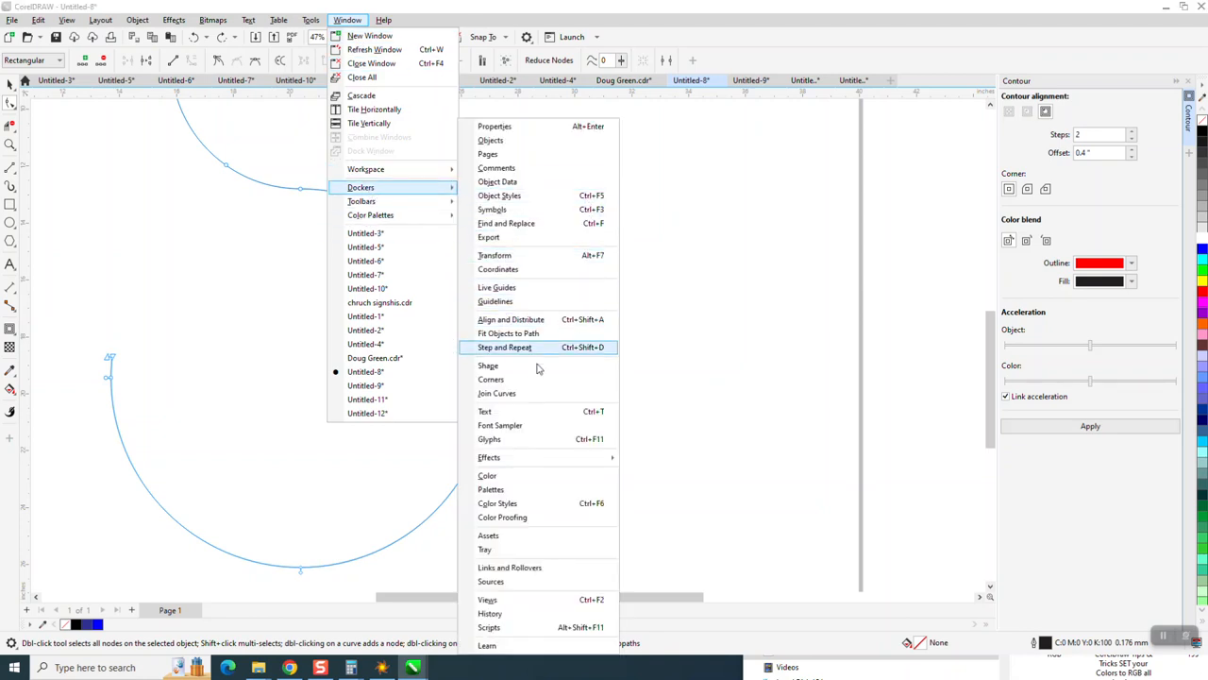
left_click(525, 397)
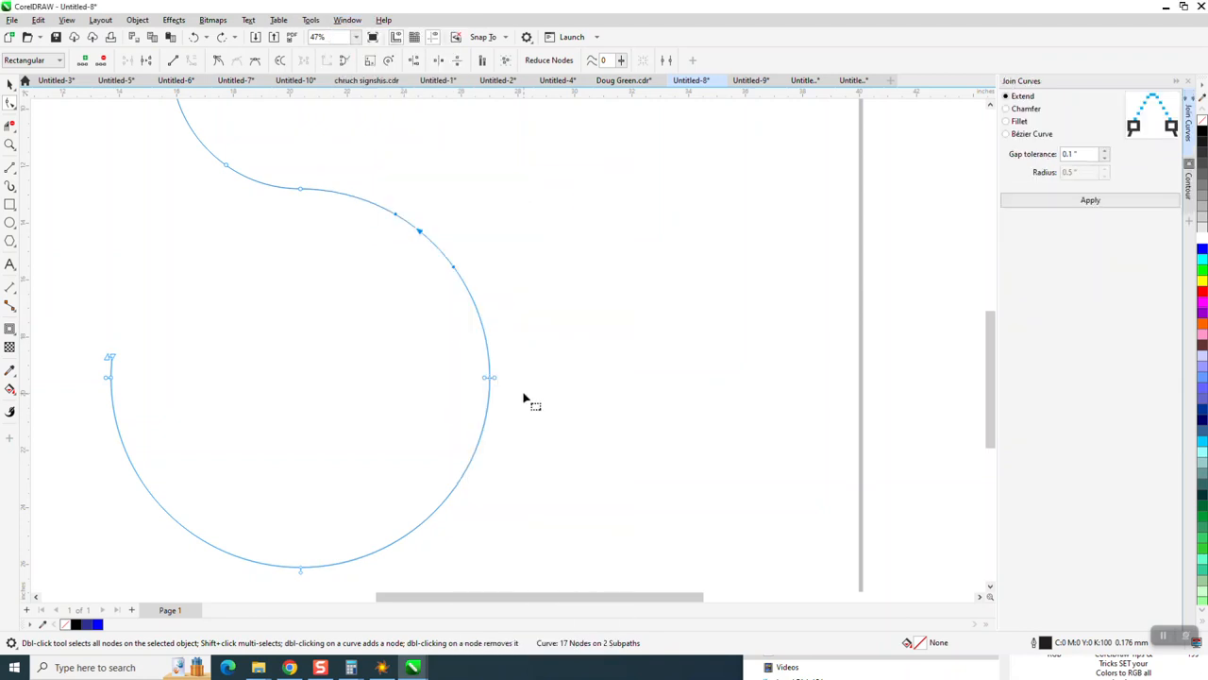
left_click(1095, 201)
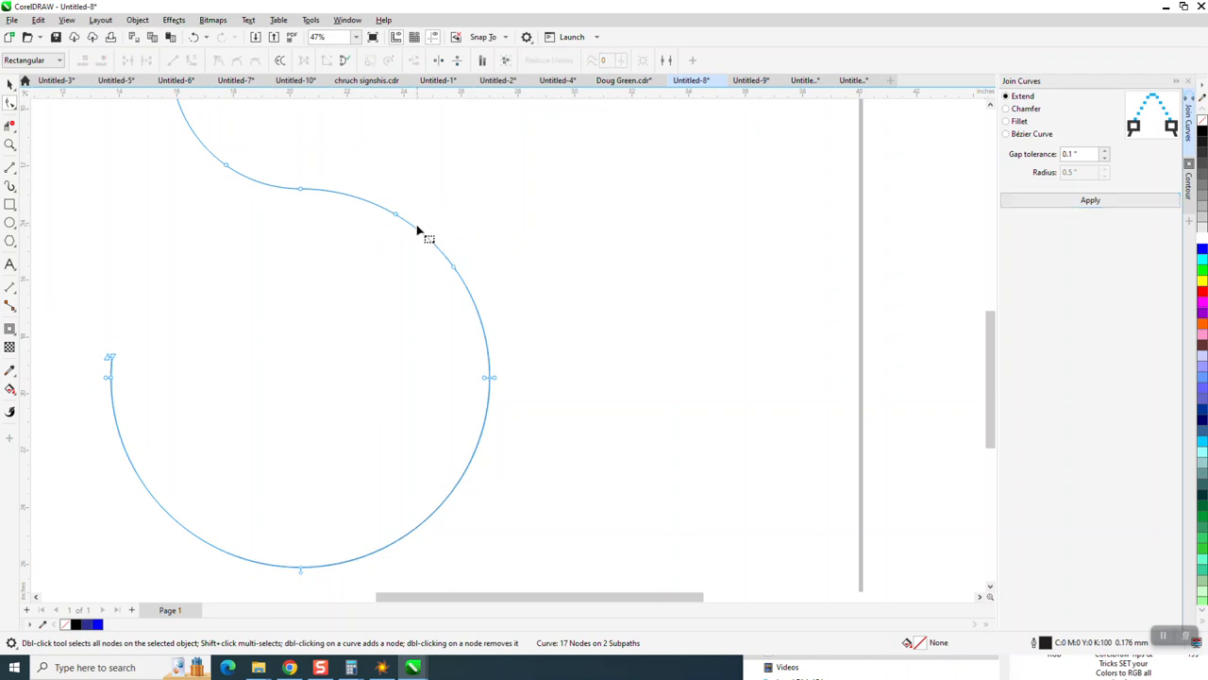
Step: Delete the node on the upper part of the lower arc
left_click_drag(420, 236, 465, 225)
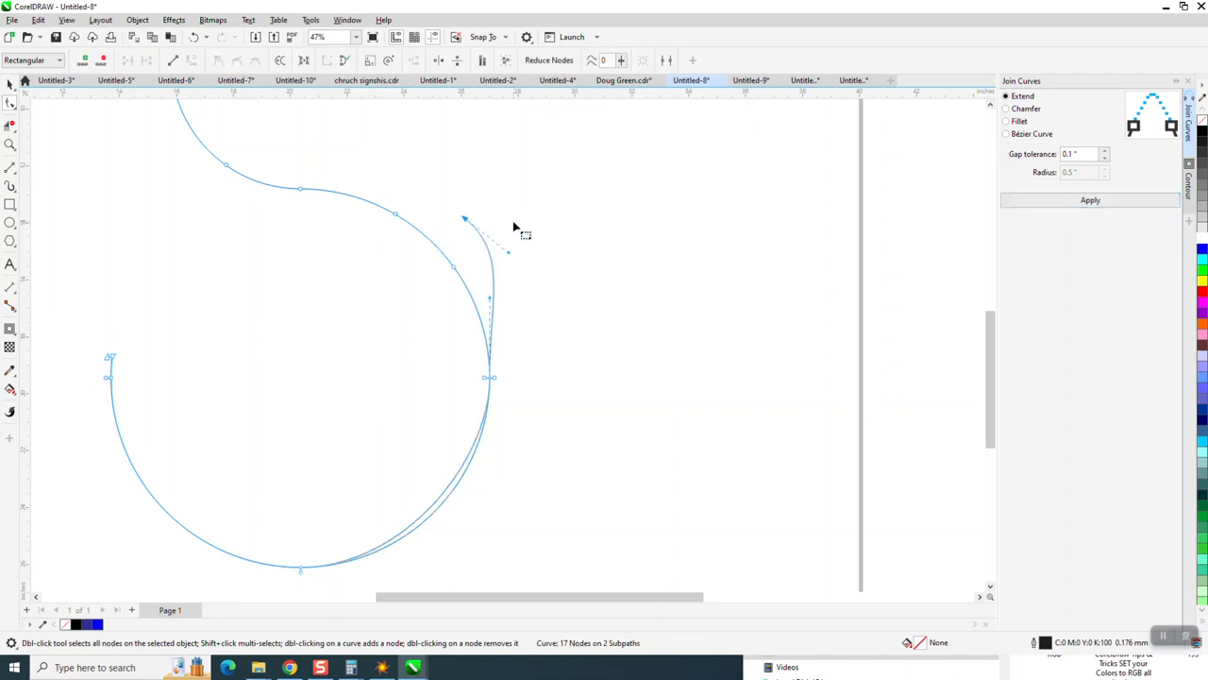
key("Delete")
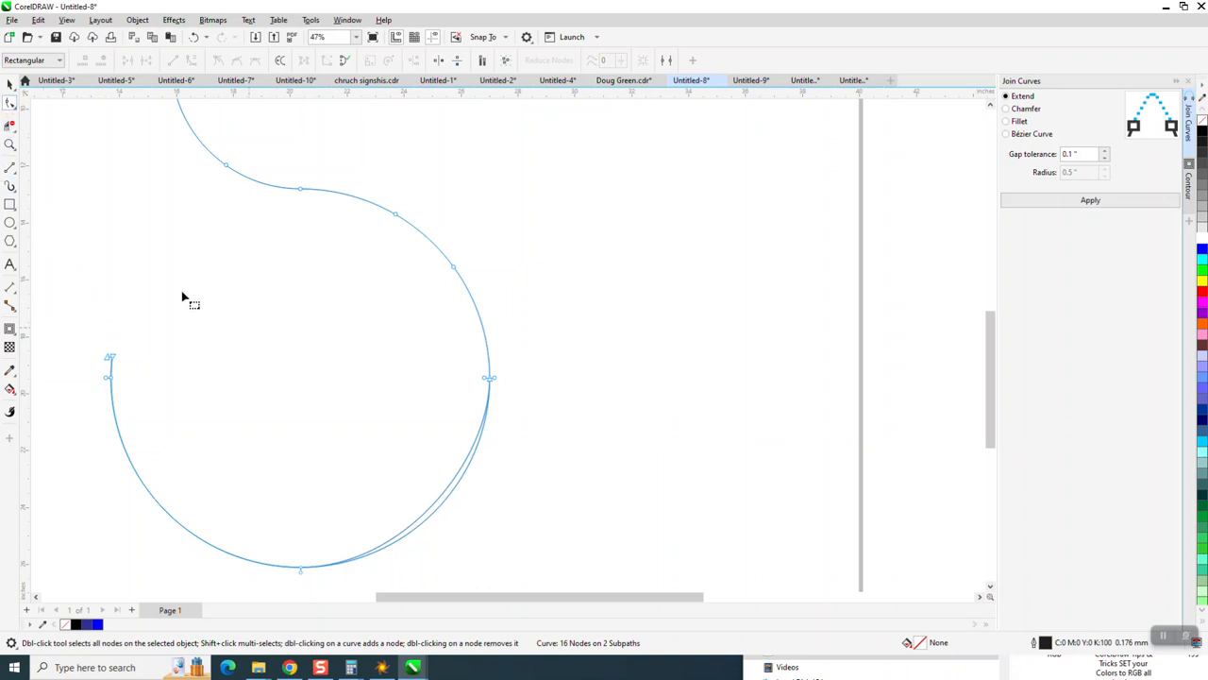
Step: Select the S curve and delete it
left_click(10, 84)
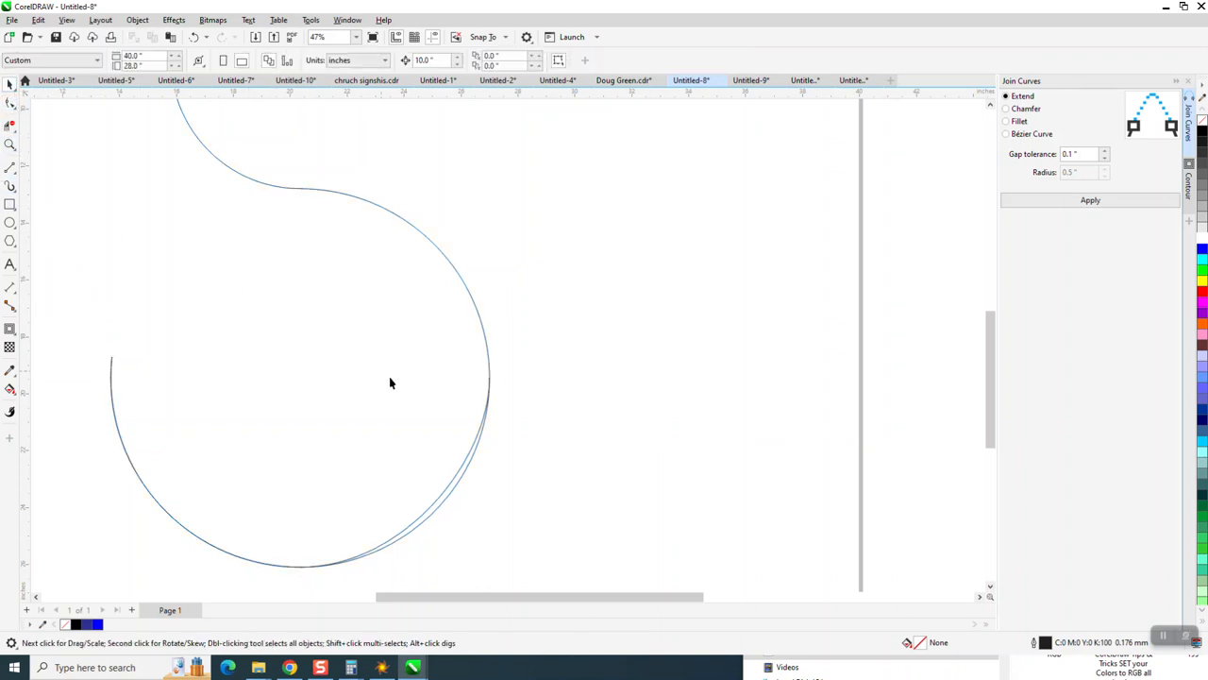
left_click(462, 472)
key("Delete")
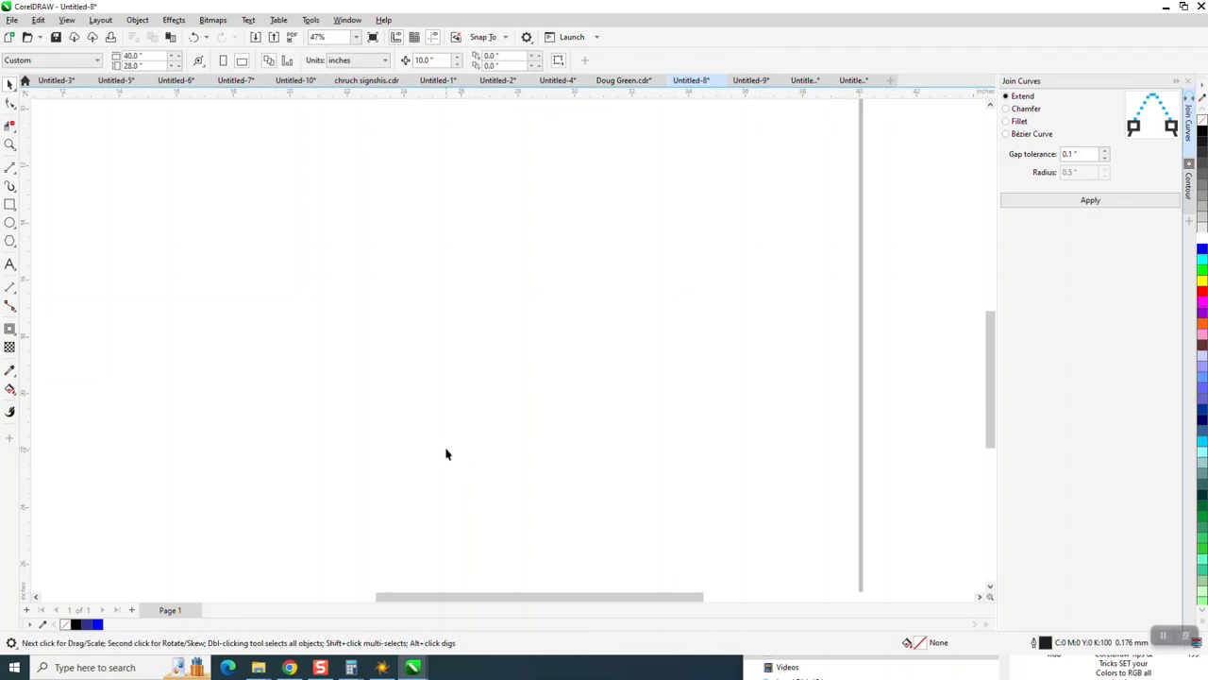
Step: Undo the deletion and break the restored curve apart into separate paths
left_click(194, 36)
left_click(136, 20)
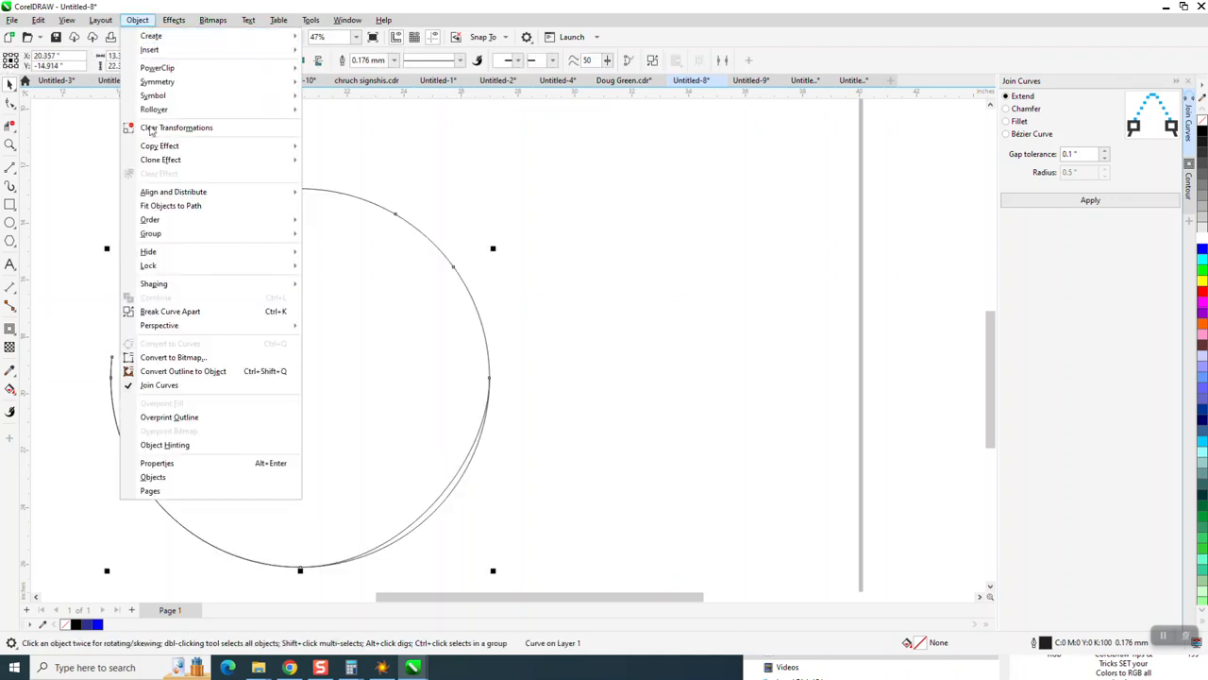
left_click(186, 314)
left_click(404, 323)
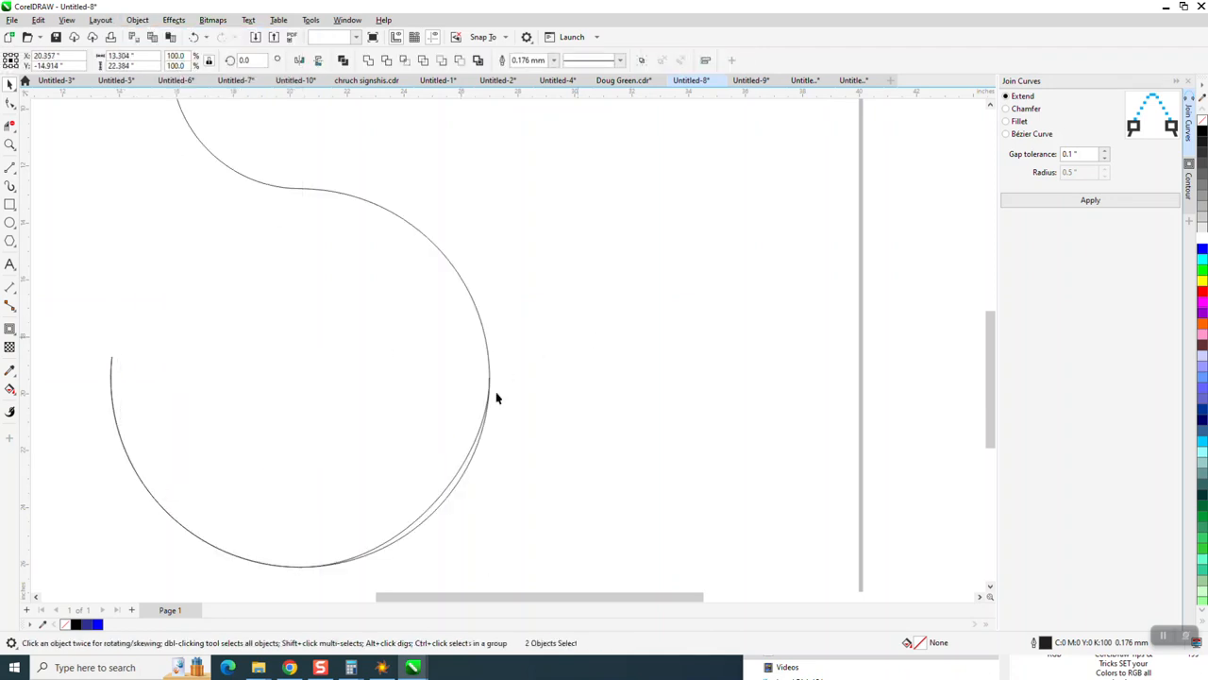
Step: Delete the leftover overlapping arc beside the lower loop of the S
left_click(466, 460)
key("Delete")
Step: Select the S curve and apply a contour with 2 steps and a 0.4 inch offset
scroll(509, 433, "down", 4)
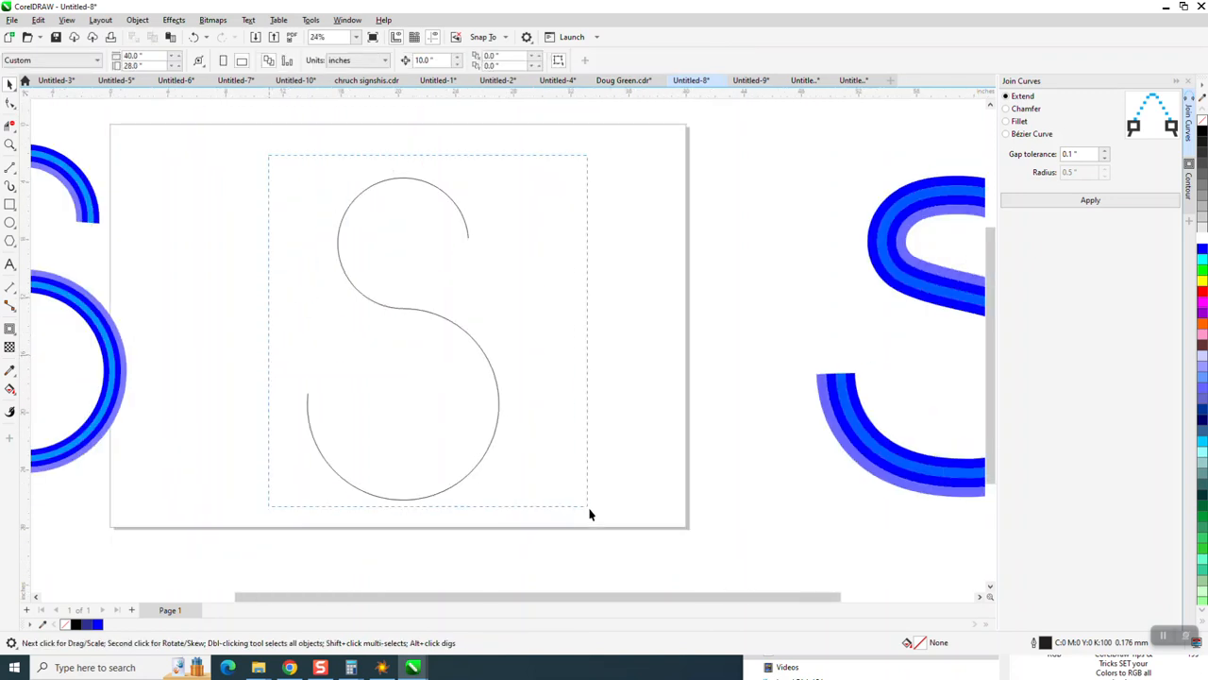
left_click_drag(589, 515, 632, 505)
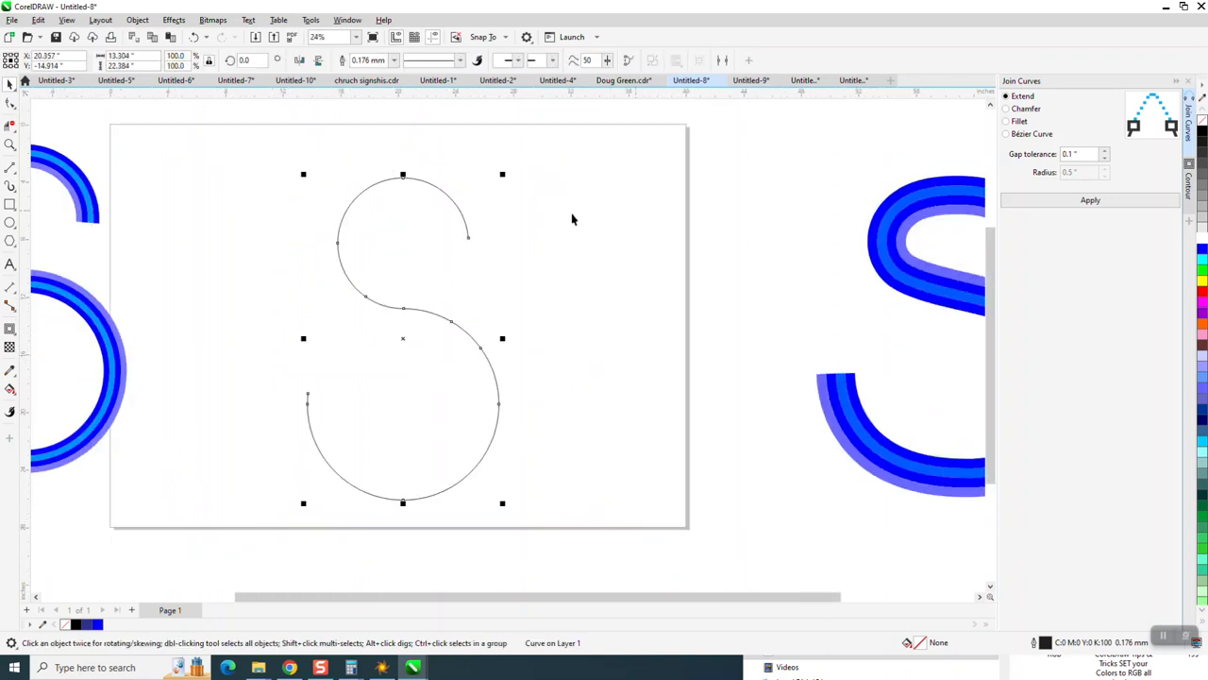
left_click(174, 20)
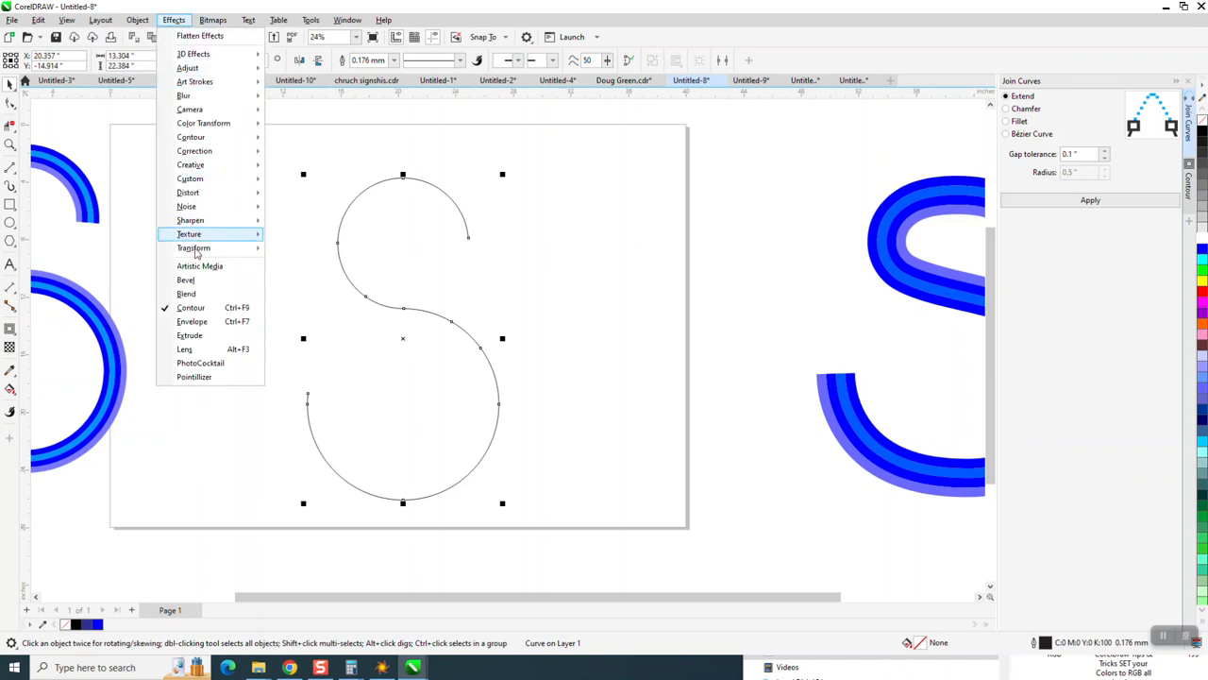
left_click(1189, 203)
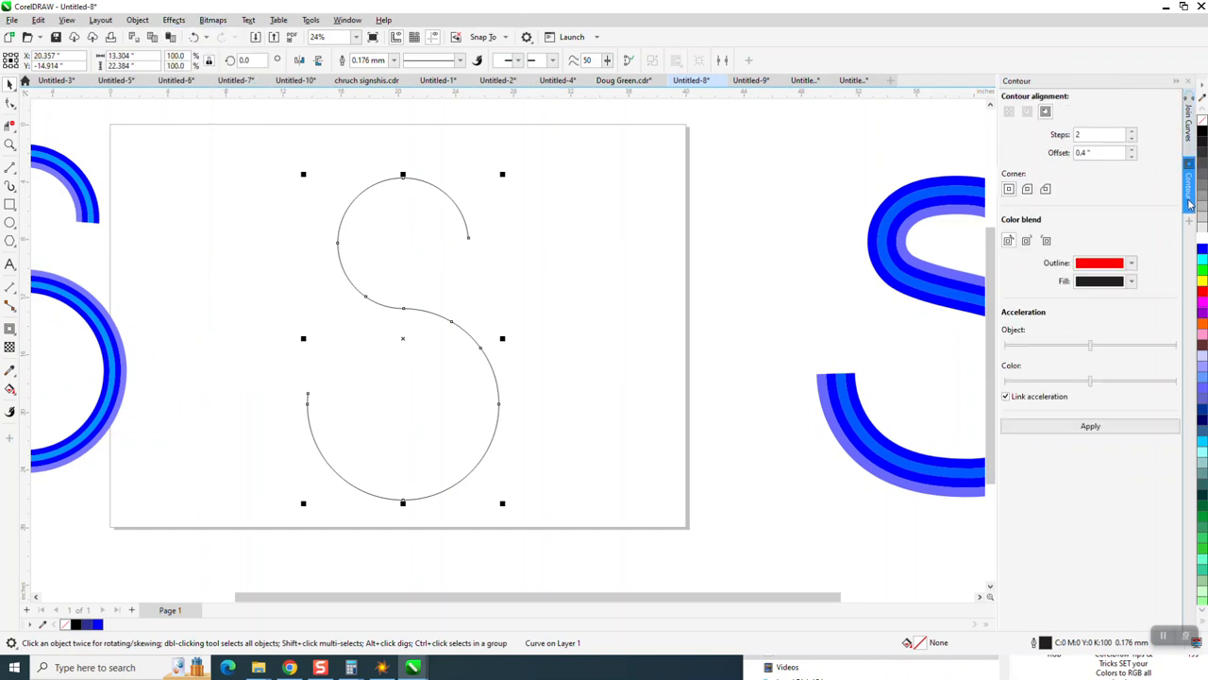
left_click(1090, 426)
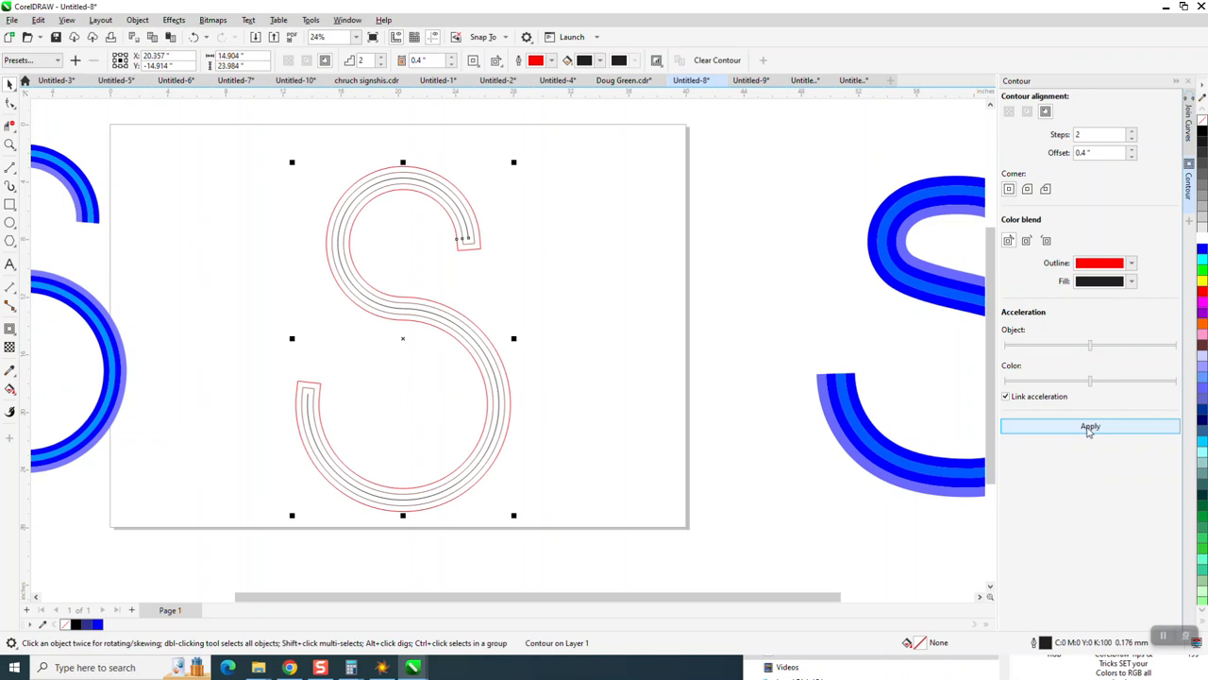
Step: Draw a straight line across the contour's upper open end with the 2-Point Line tool
left_click(9, 144)
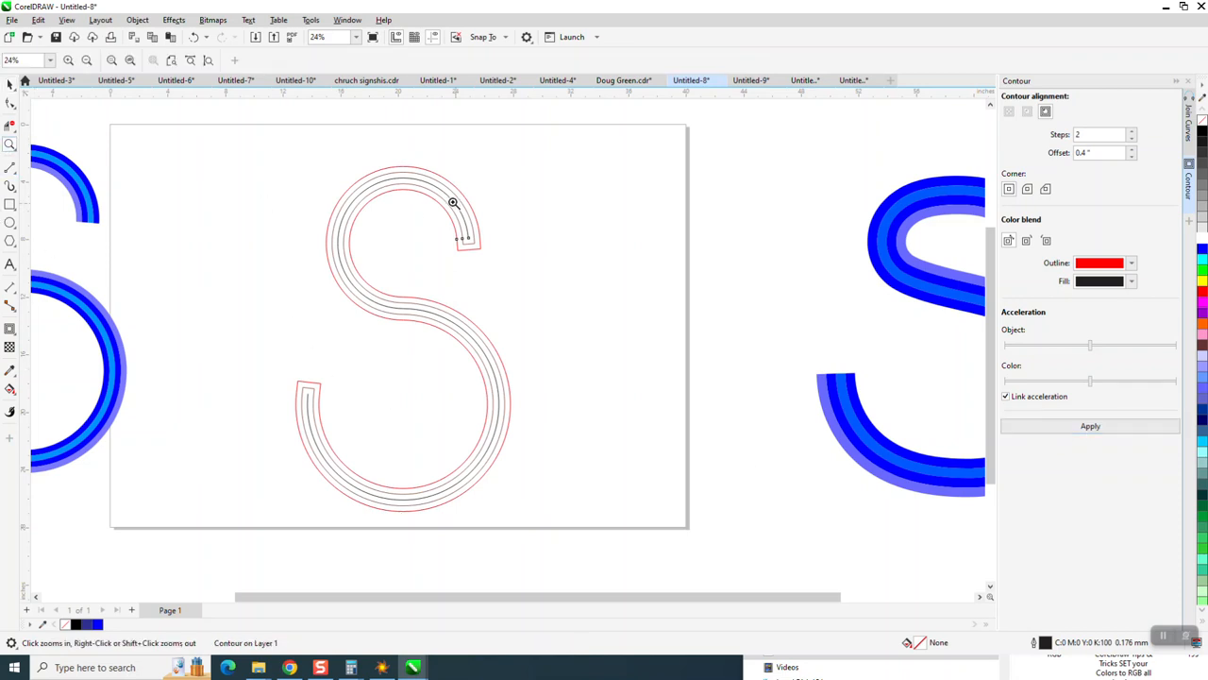
left_click_drag(614, 318, 613, 318)
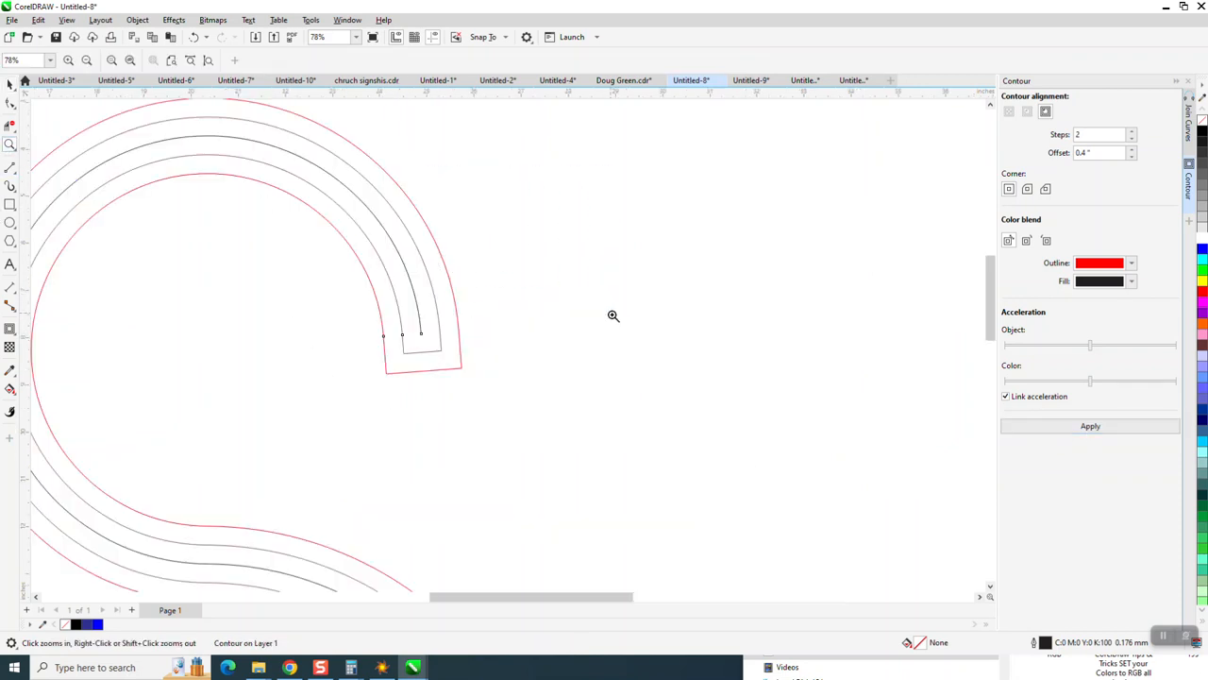
left_click(15, 175)
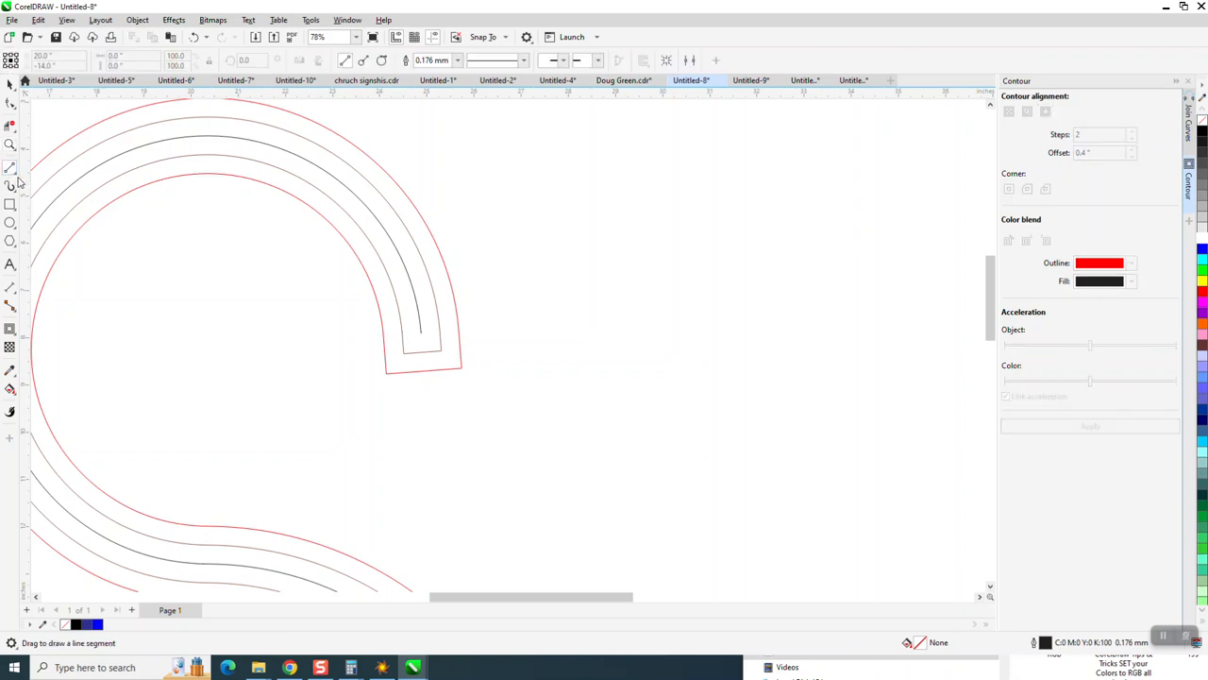
left_click(14, 176)
left_click(54, 179)
left_click_drag(493, 319, 347, 335)
Step: Draw a second straight line across the contour's lower open end
scroll(350, 327, "down", 5)
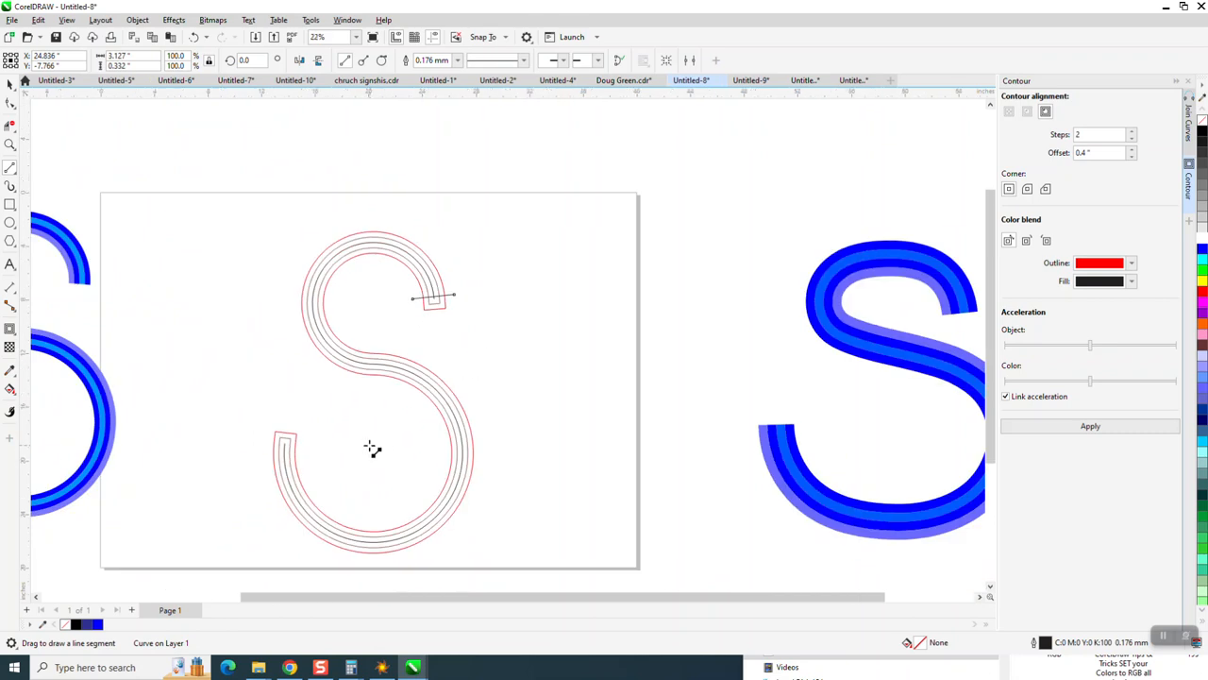
left_click_drag(306, 441, 264, 448)
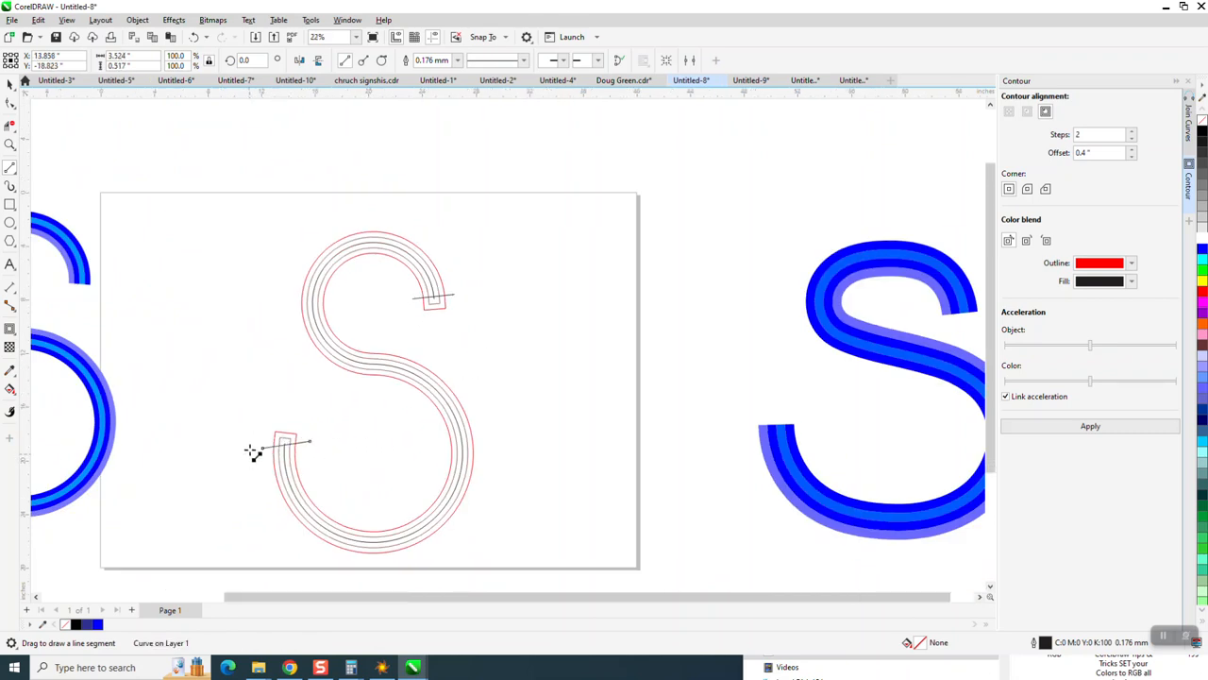
scroll(251, 453, "down", 1)
left_click(10, 84)
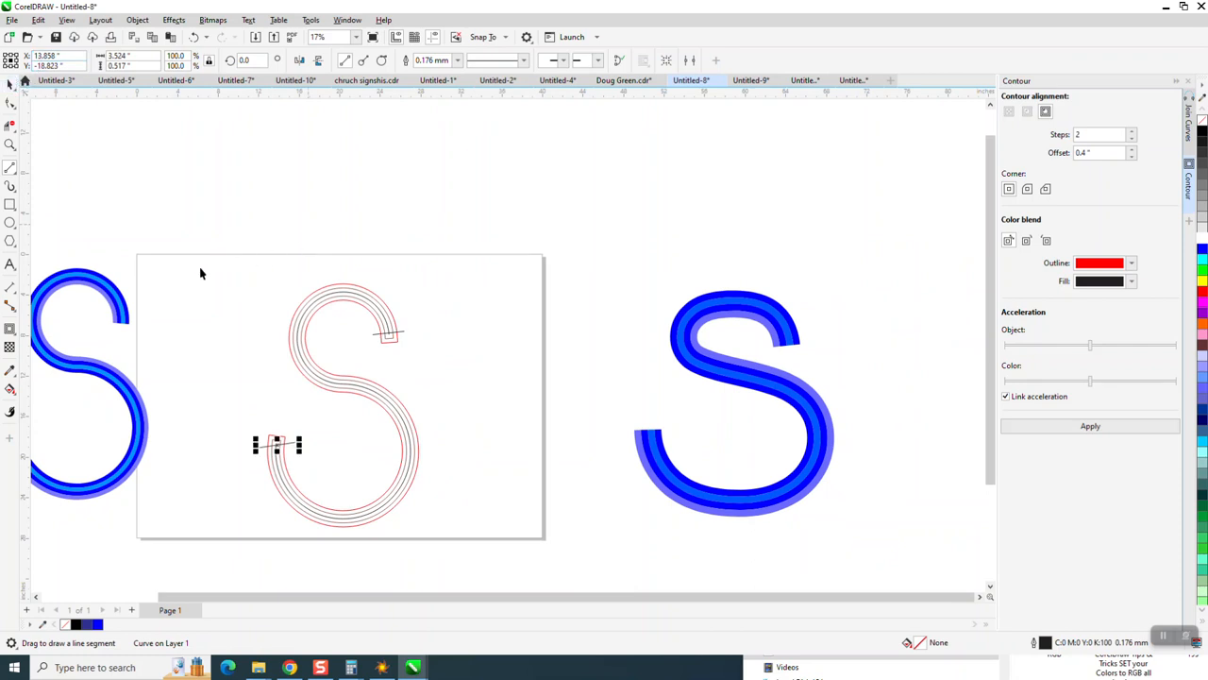
left_click_drag(203, 262, 520, 536)
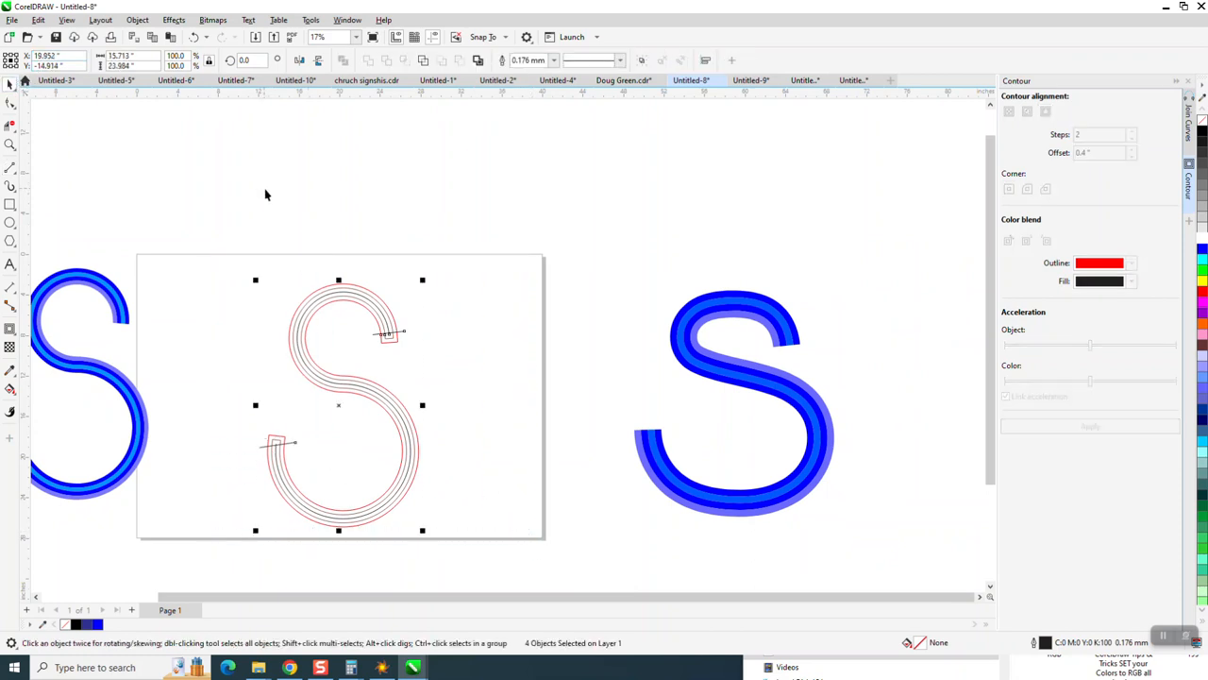
Step: Select the blue striped S on the right and nudge it further right
left_click_drag(505, 230, 921, 554)
key("Right")
left_click(436, 109)
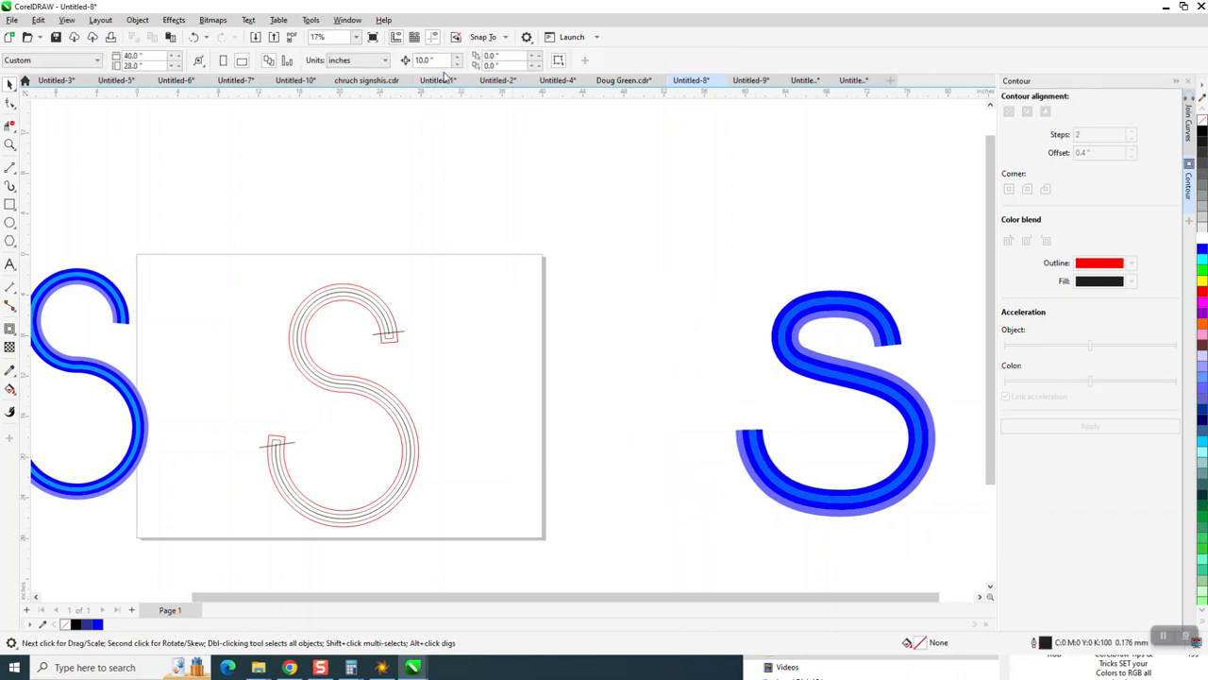
Step: Set the nudge distance to 16 inches, Smart Fill the innermost contour band and shift the fill to the right
left_click(424, 60)
type("16")
left_click(10, 145)
left_click_drag(200, 247, 495, 499)
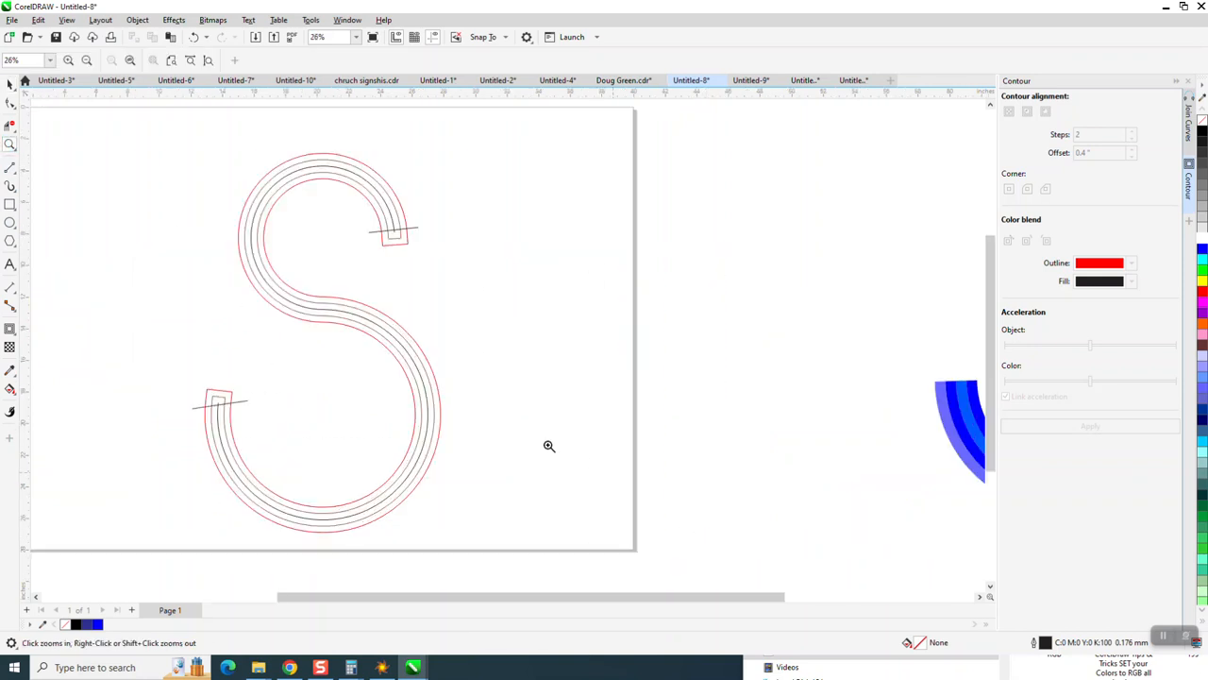
left_click(10, 388)
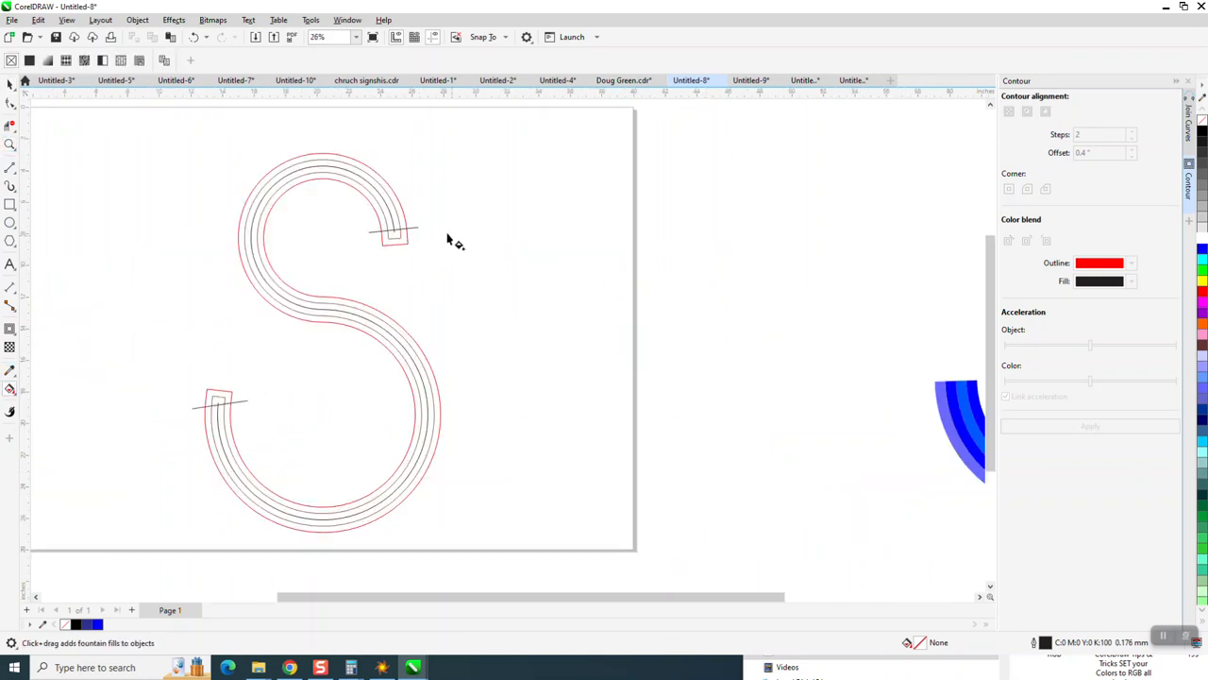
left_click(11, 390)
left_click(64, 403)
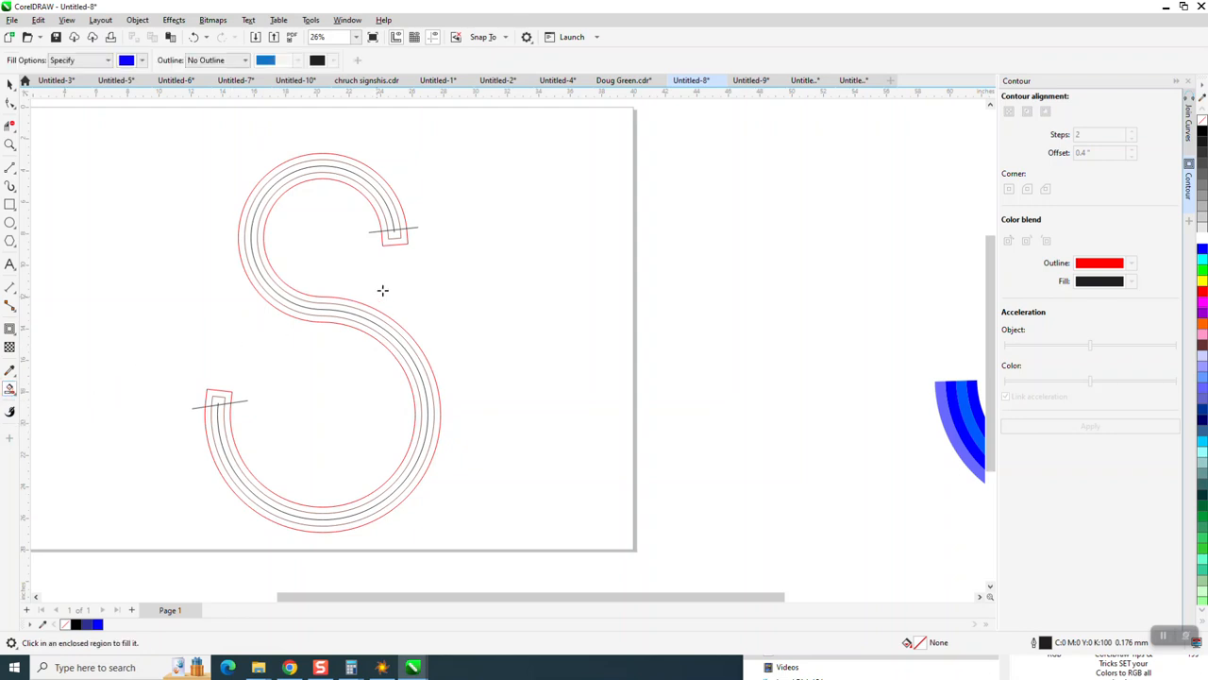
left_click(403, 219)
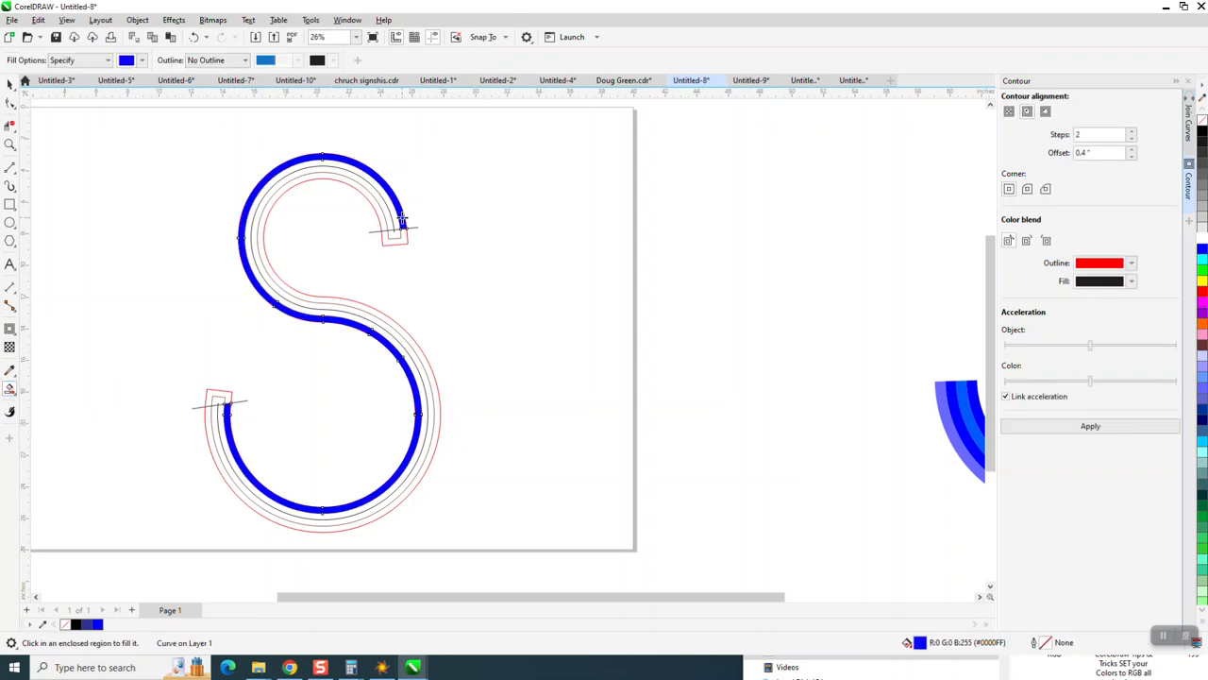
key("shift+Right")
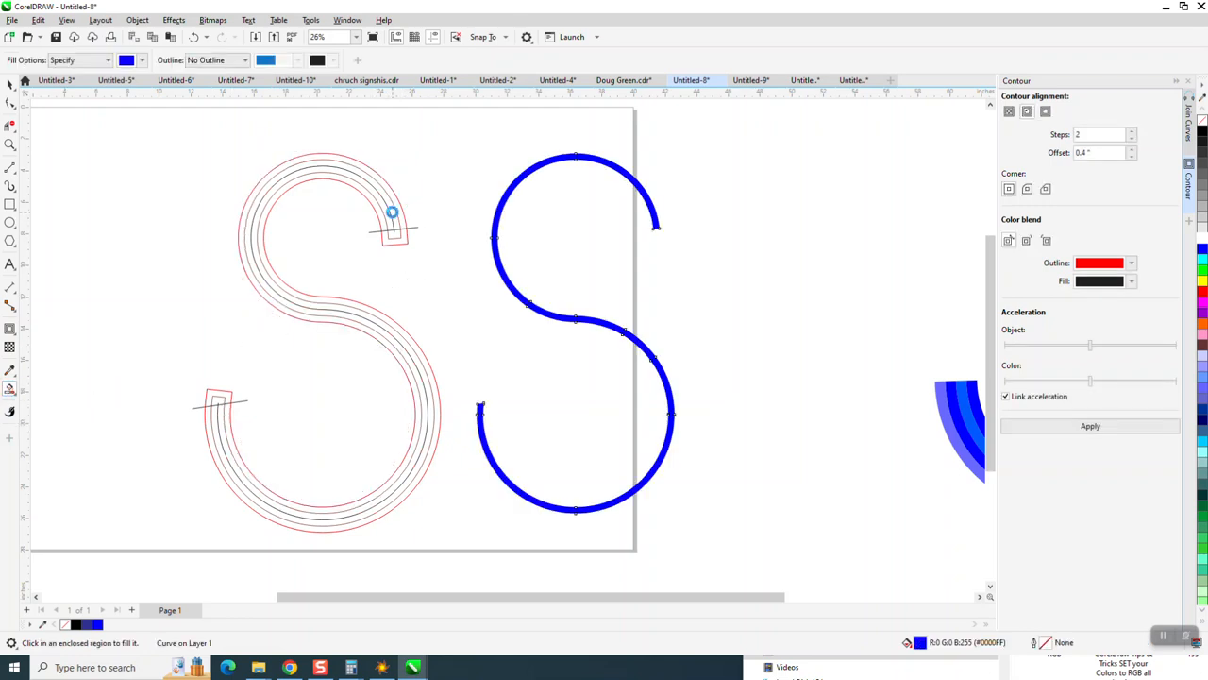
Step: Smart Fill the three remaining contour bands and shift each fill onto the new S
left_click(392, 211)
key("shift+Right")
left_click(381, 209)
key("shift+Right")
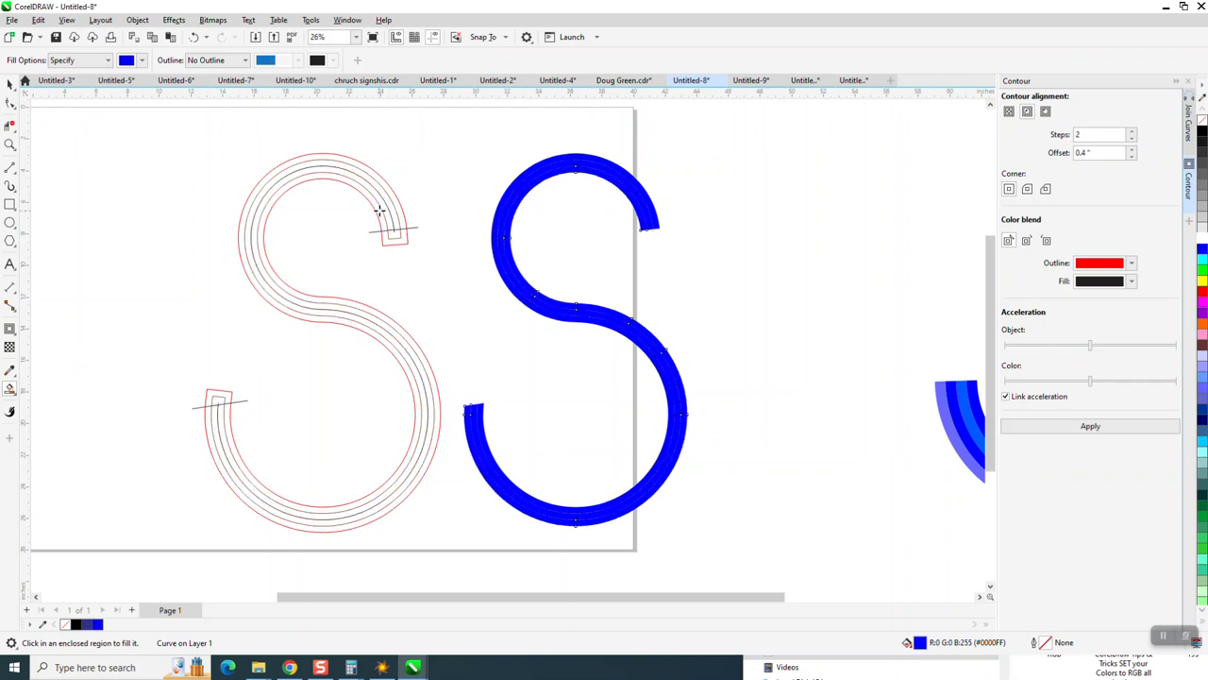
left_click(379, 209)
key("shift+Right")
Step: Select the middle band of the new S and color it light blue (#009DFF)
left_click(13, 86)
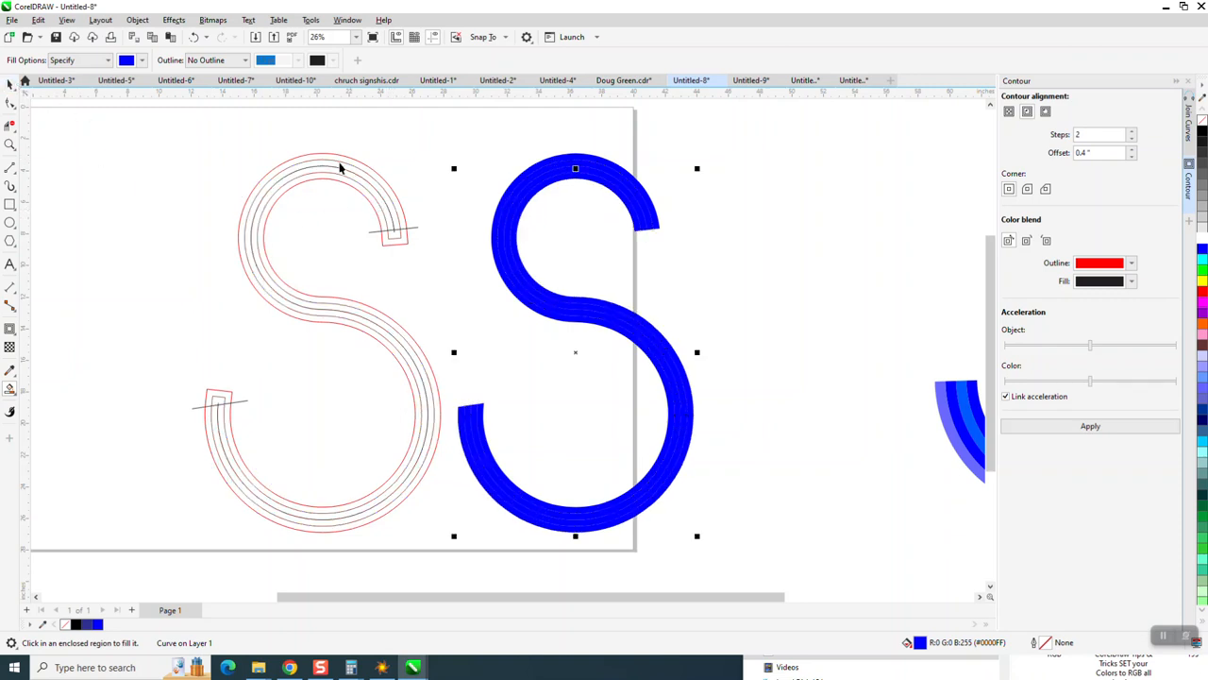
left_click(696, 225)
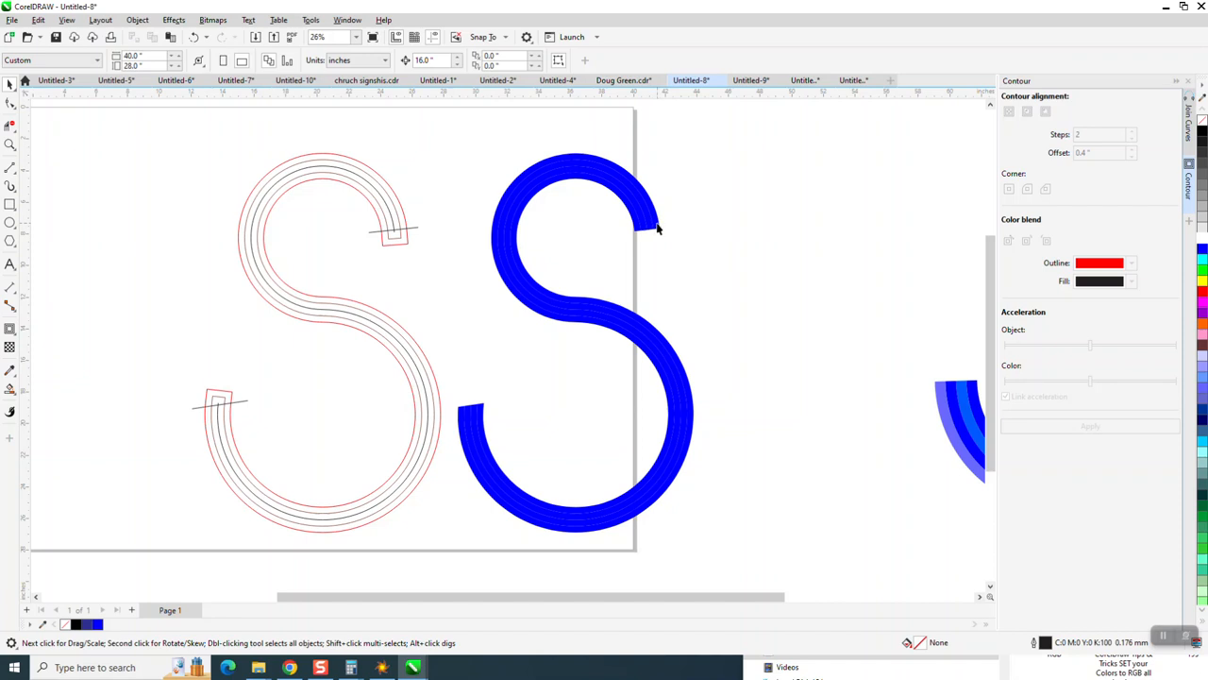
left_click(652, 228)
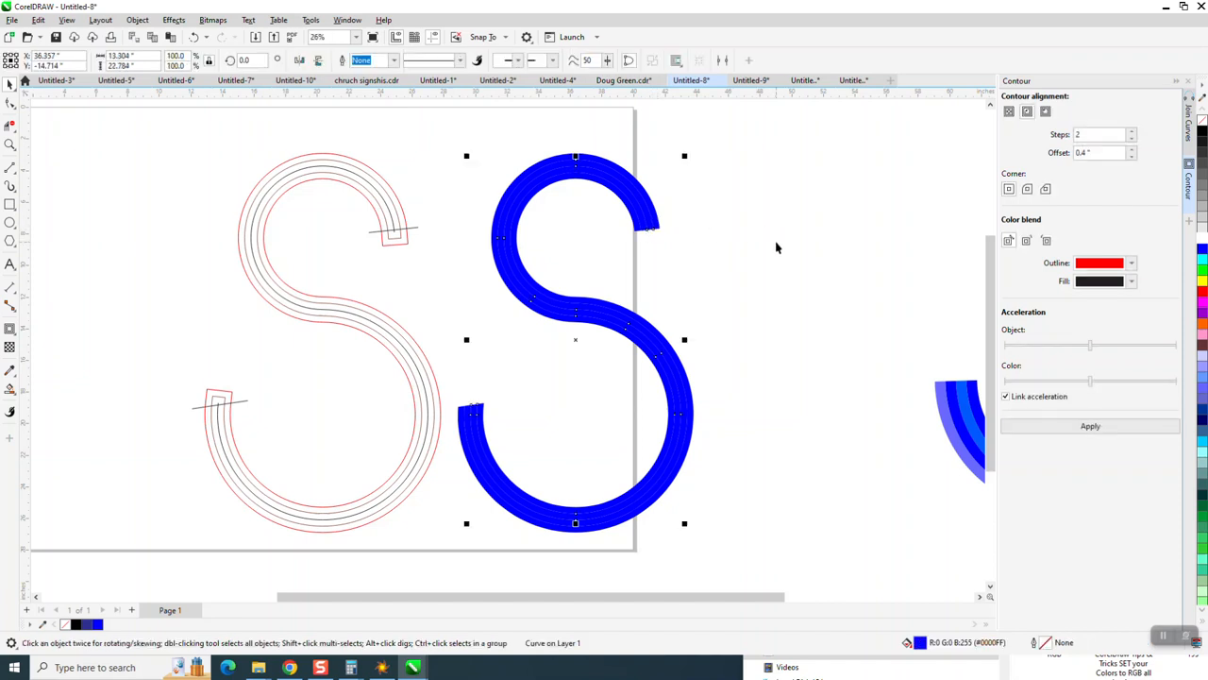
left_click(1203, 263)
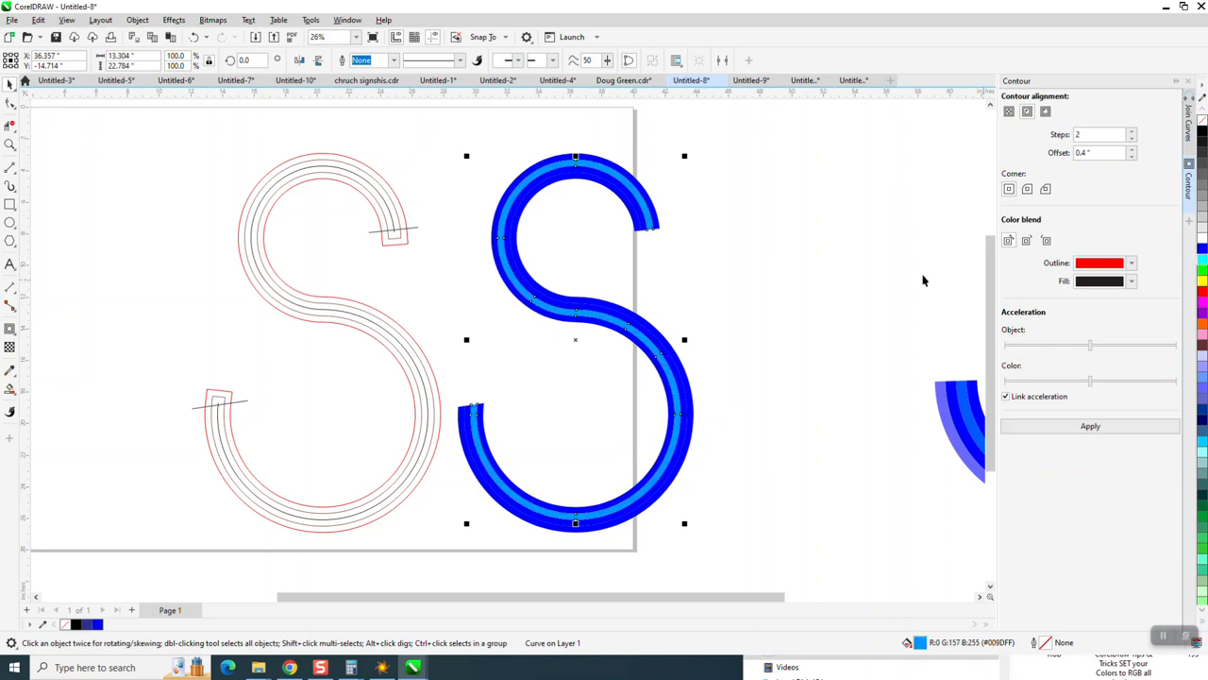
Step: Select the outer band and color it pale blue-violet (#9292FF)
left_click(712, 277)
left_click(640, 227)
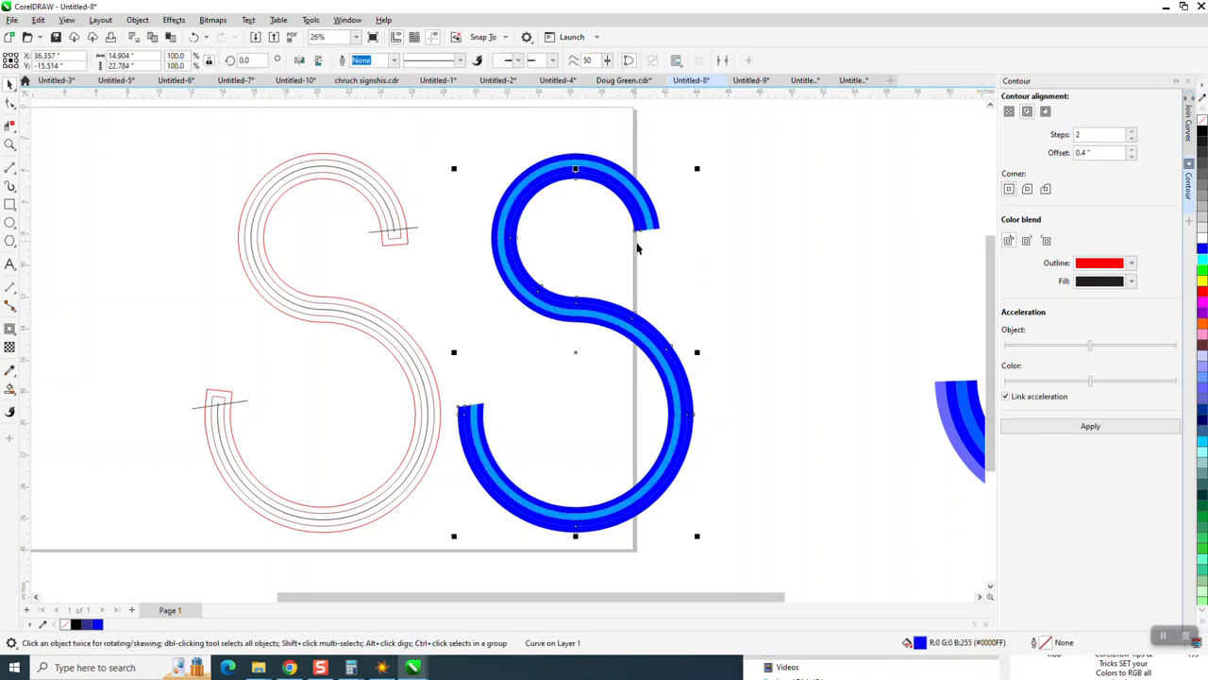
left_click(1203, 242)
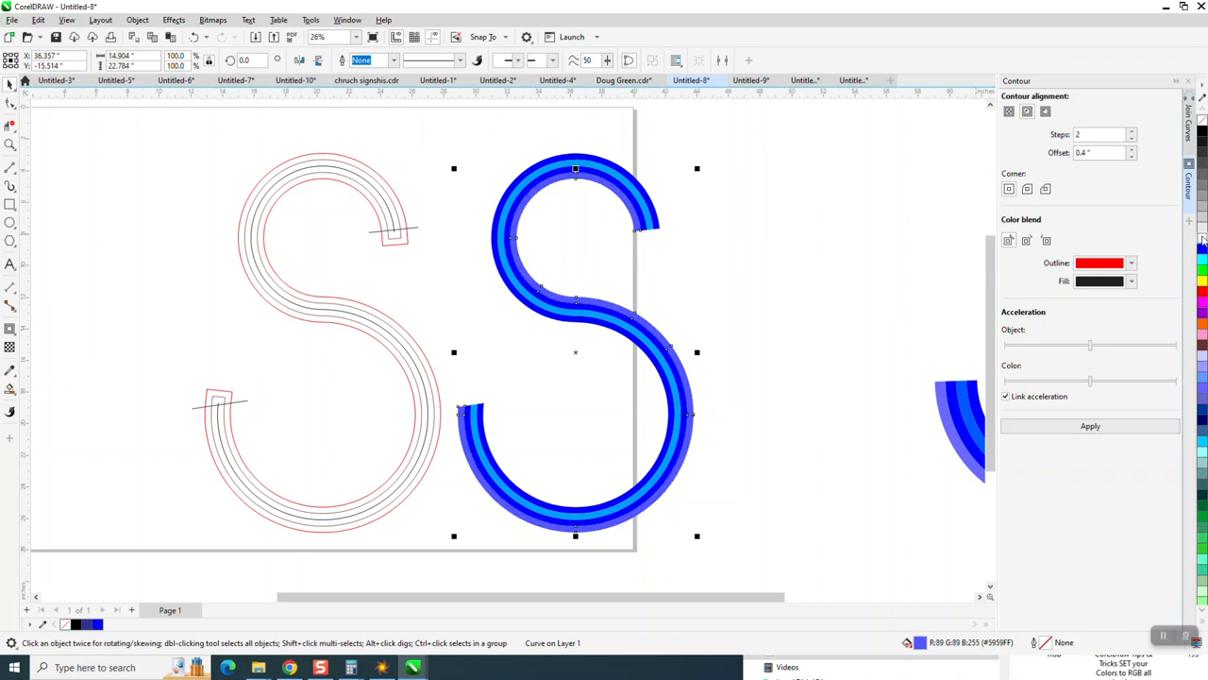
left_click(1202, 242)
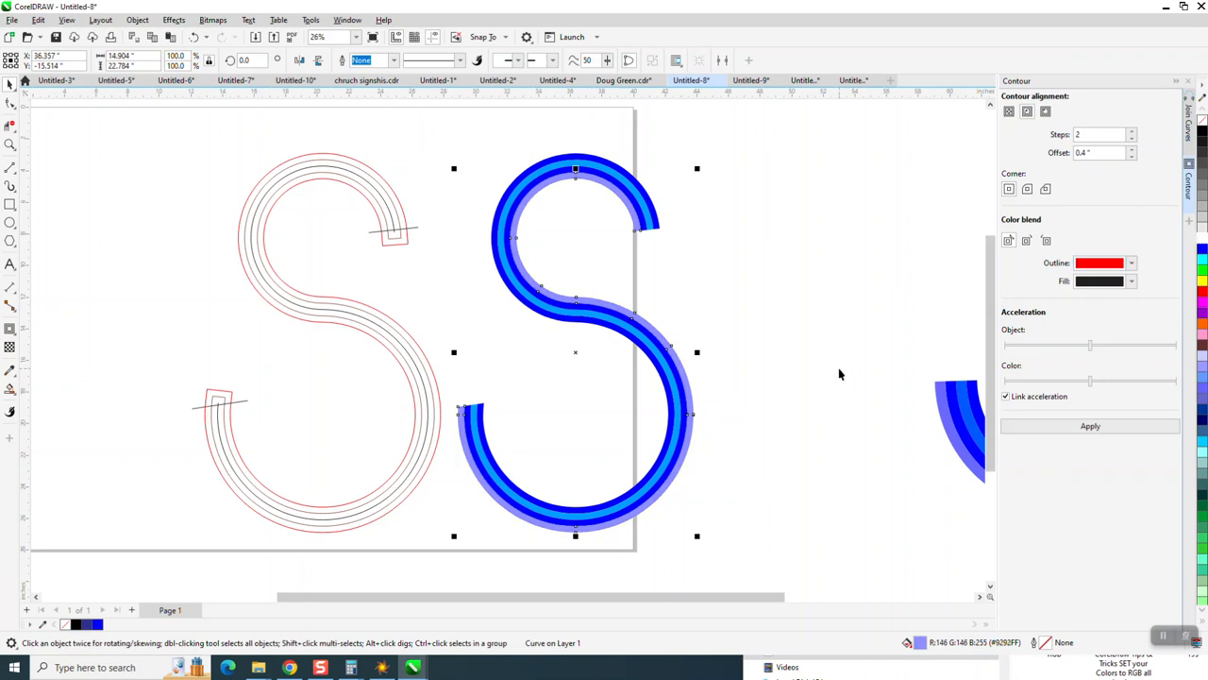
Step: Zoom in and out to inspect the band edges at the ends of the new striped S
scroll(478, 286, "down", 1)
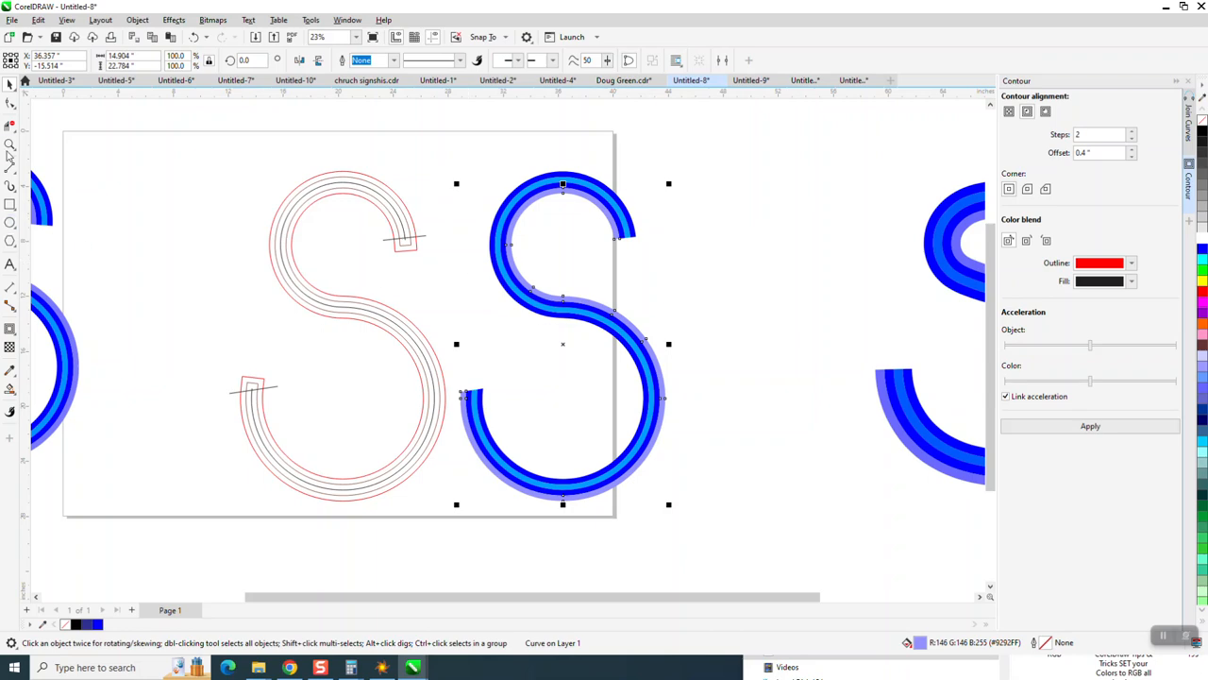
left_click(10, 145)
left_click_drag(442, 378, 547, 428)
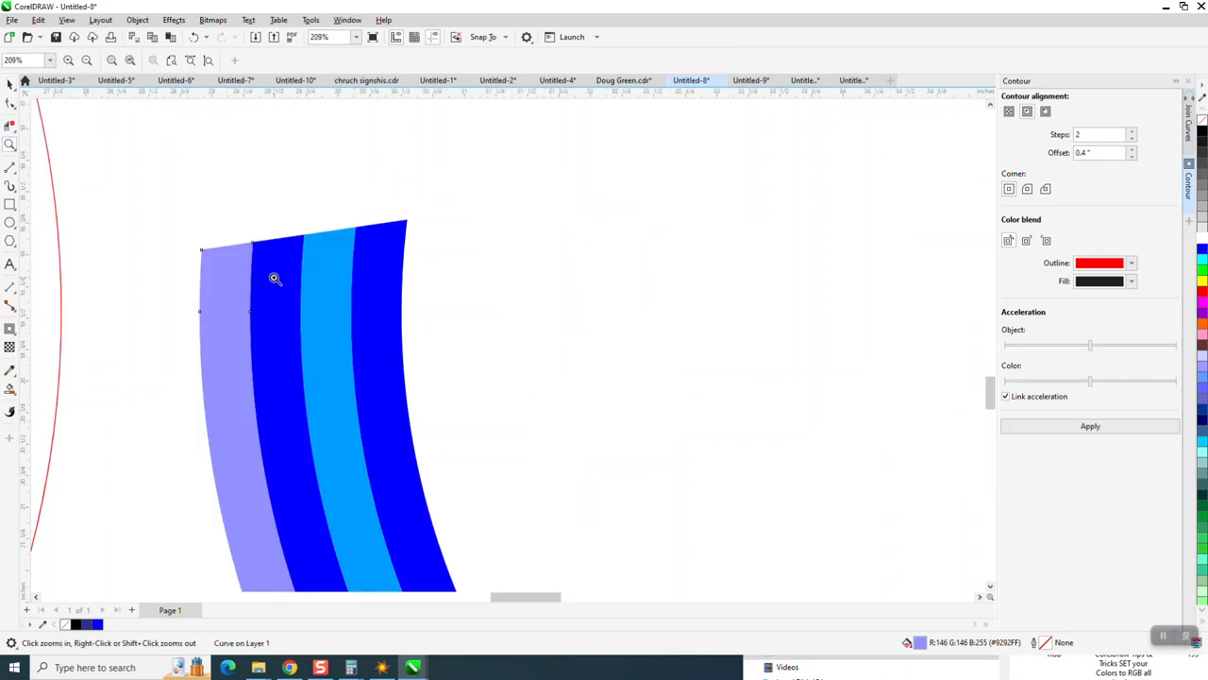
scroll(278, 266, "down", 2)
scroll(302, 279, "down", 5)
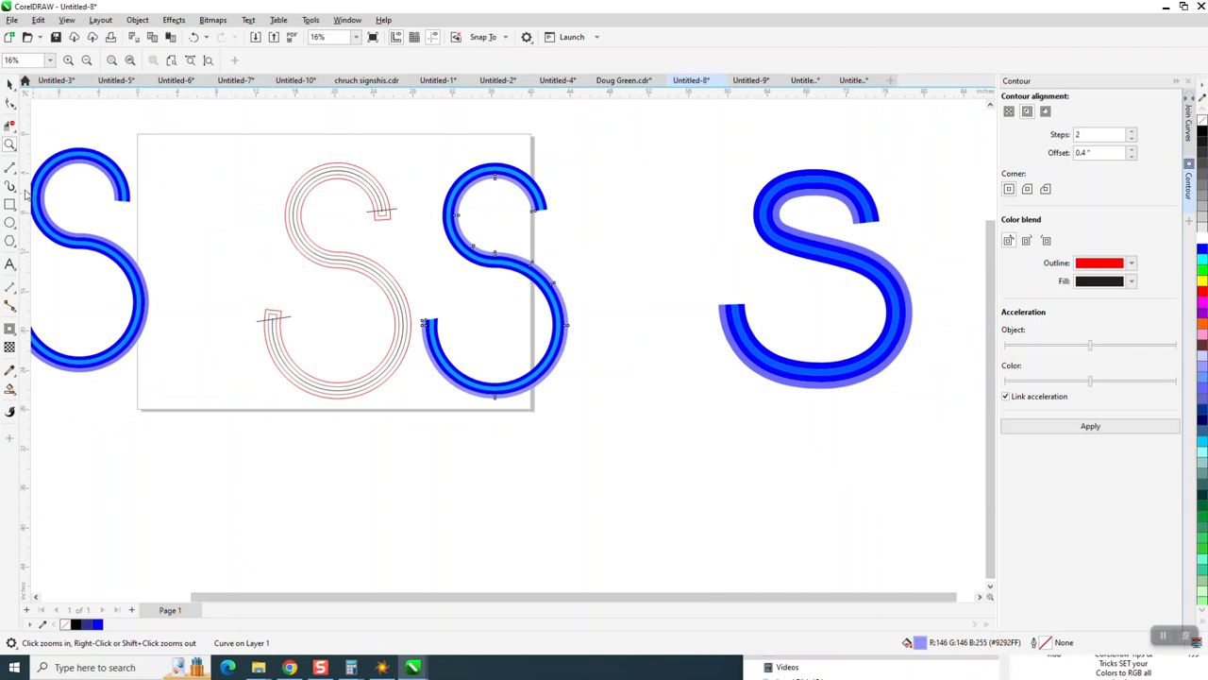
left_click(9, 83)
left_click(495, 171)
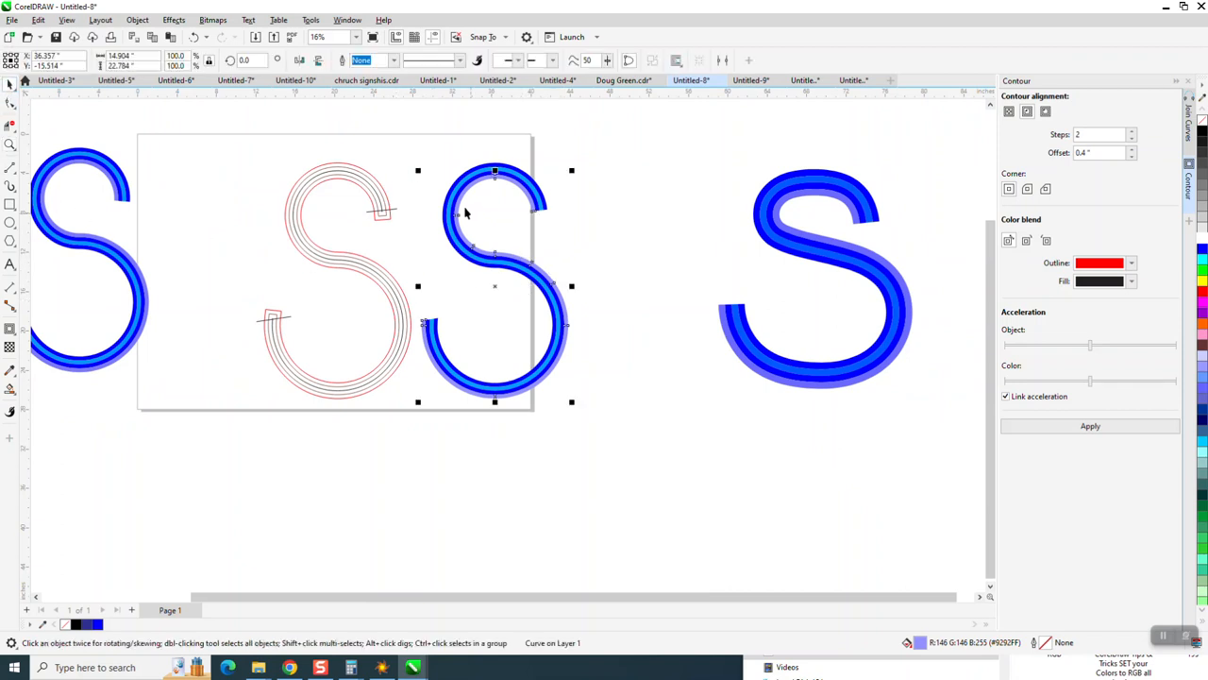
left_click(10, 145)
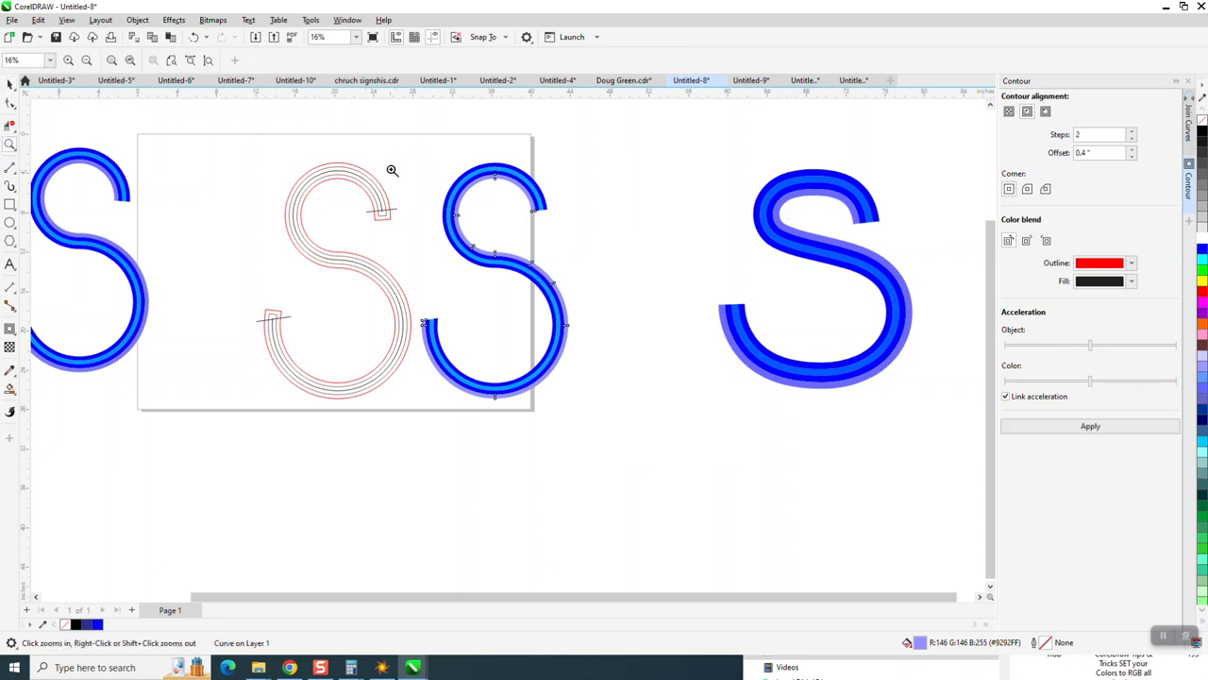
left_click_drag(642, 425, 668, 476)
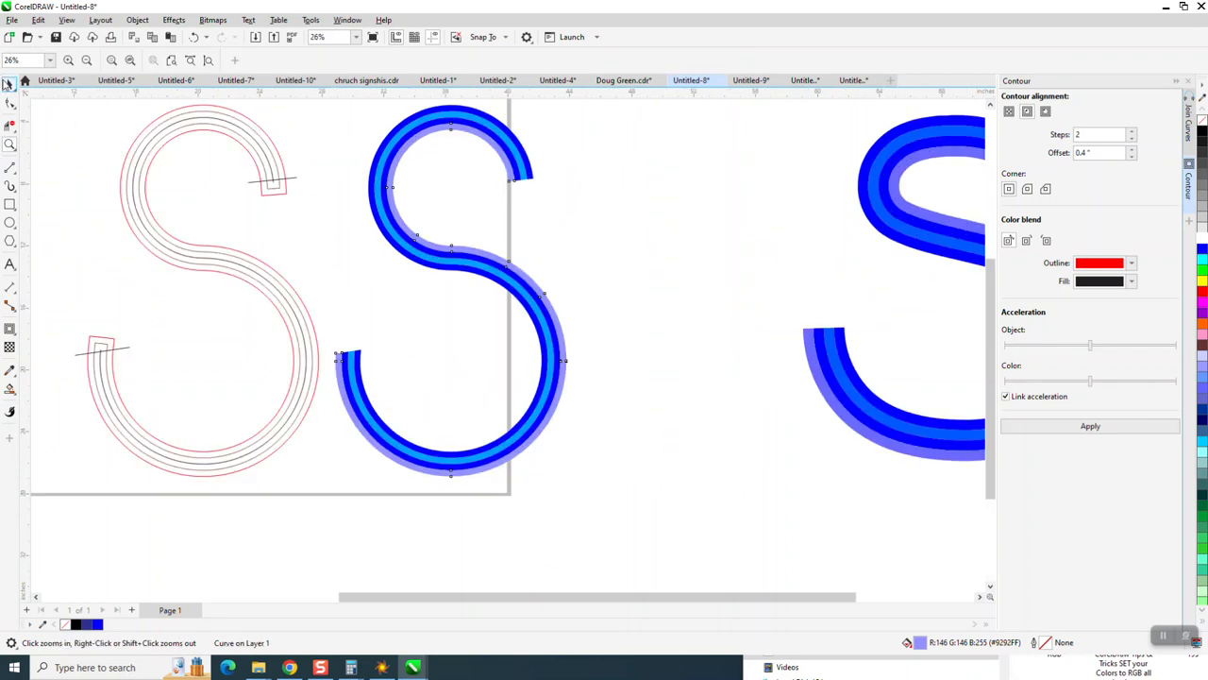
left_click(8, 84)
left_click(665, 236)
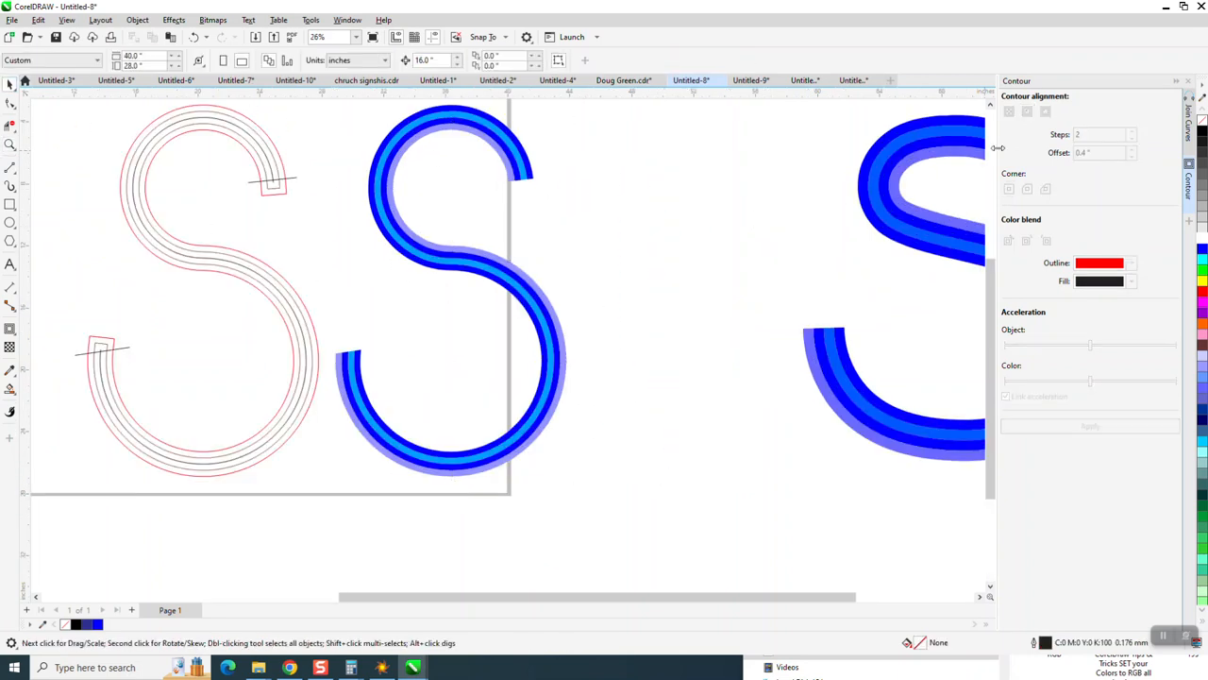